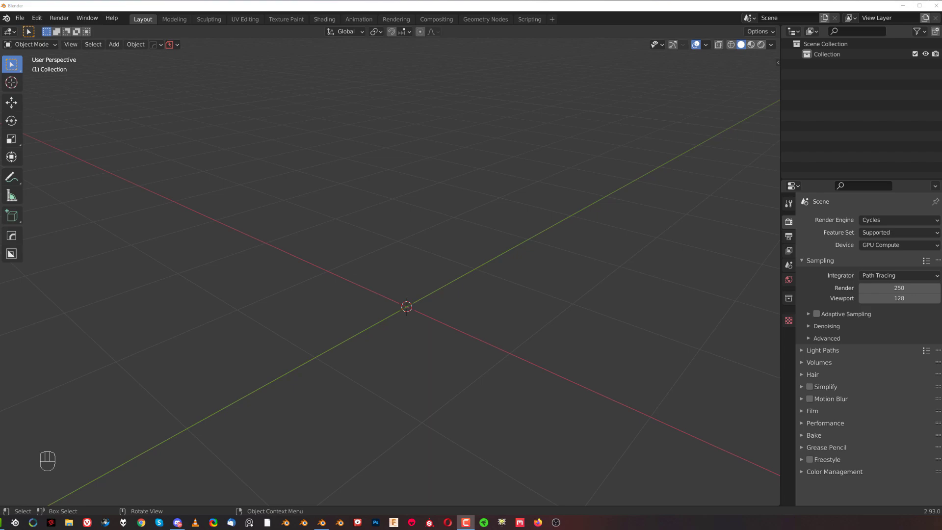
# Step: Add a 2 m cube mesh at the world origin of the empty scene
pyautogui.moveTo(430, 284); pyautogui.dragTo(407, 234, button='middle')
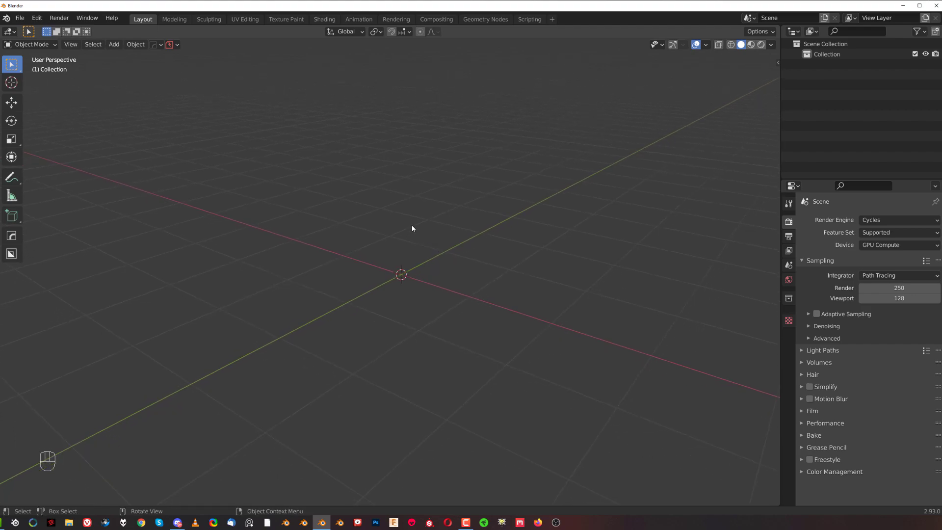
pyautogui.hotkey('shift', 'a')
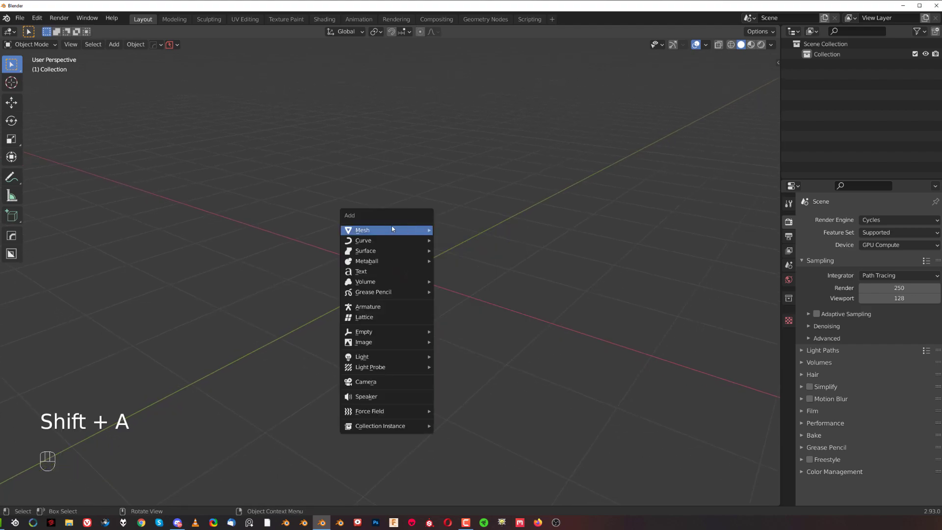
pyautogui.moveTo(392, 228)
pyautogui.click(451, 252)
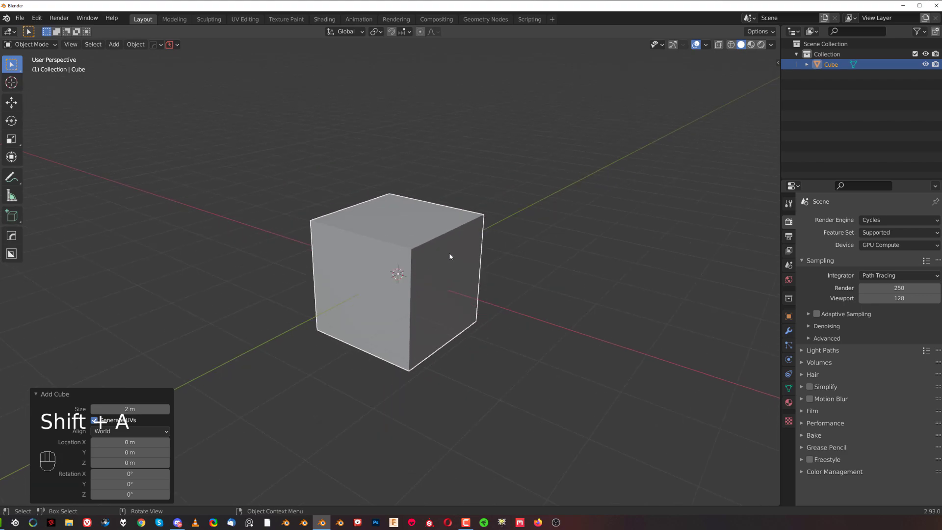
# Step: Apply the HardOps Bevel to the cube with 3 segments and a width of about 0.1056
pyautogui.scroll(2, 450, 256)
pyautogui.press('q')
pyautogui.moveTo(428, 226)
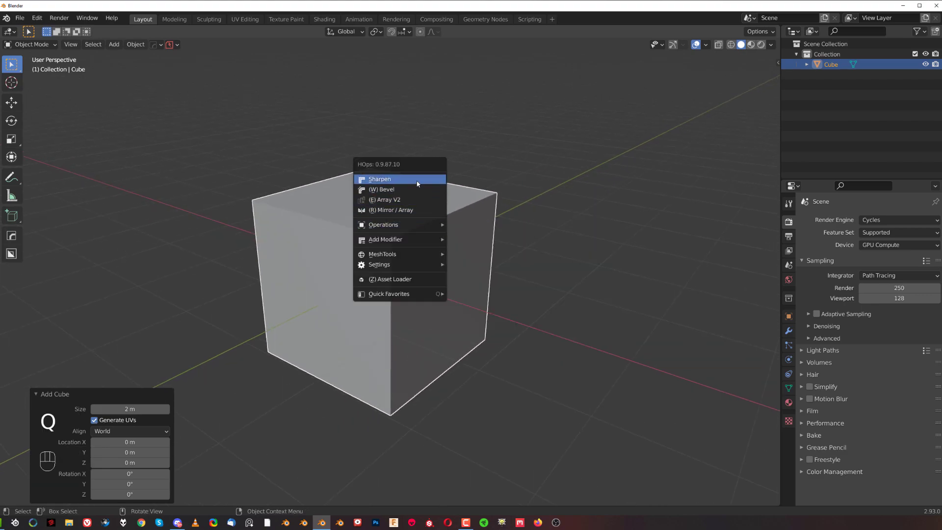
pyautogui.click(409, 190)
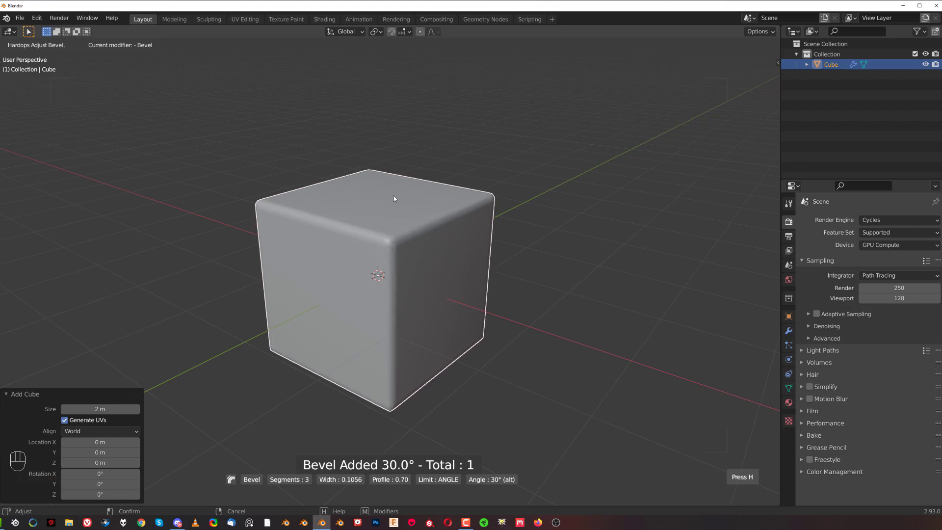
pyautogui.click(394, 198)
# Step: Set the cube's Bevel modifier offset to 0.1 m in the HOps Helper and close it
pyautogui.hotkey('ctrl', '`')
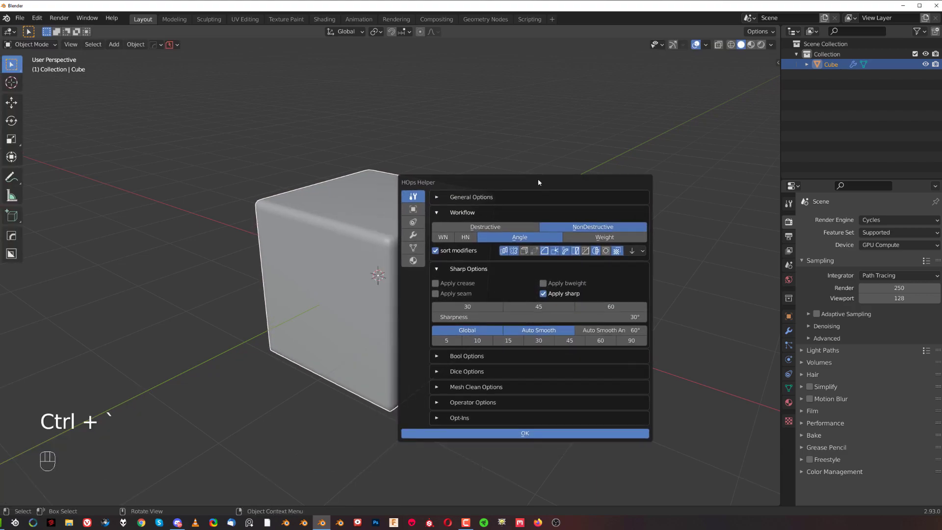
pyautogui.click(429, 235)
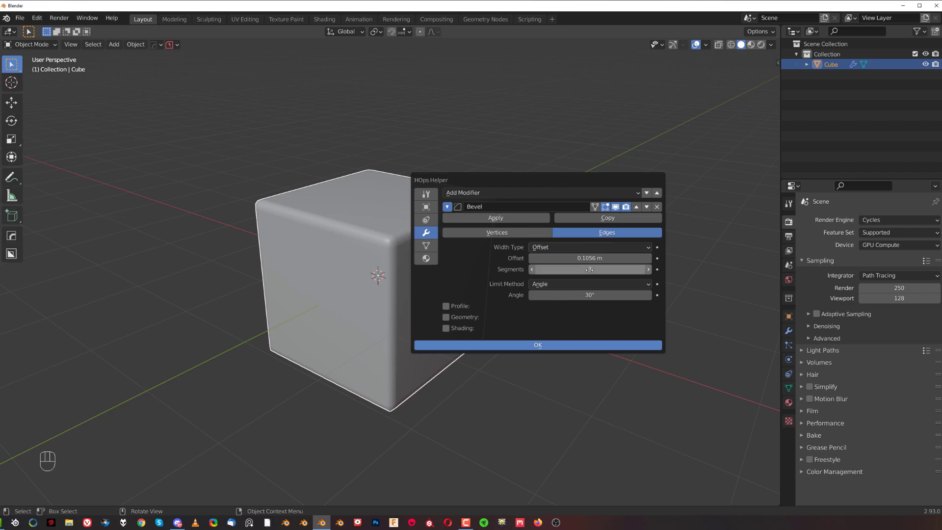
pyautogui.click(564, 258)
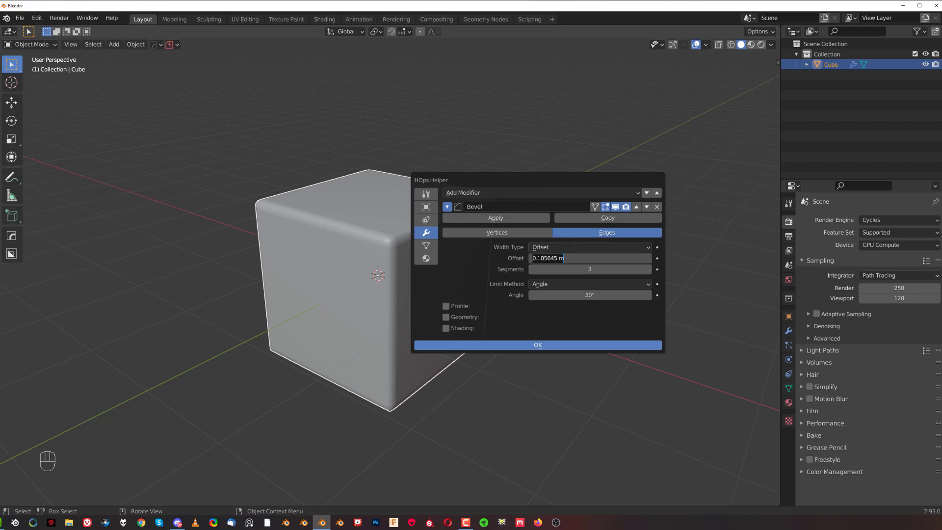
pyautogui.moveTo(537, 258); pyautogui.dragTo(644, 257)
pyautogui.write('1')
pyautogui.press('Return')
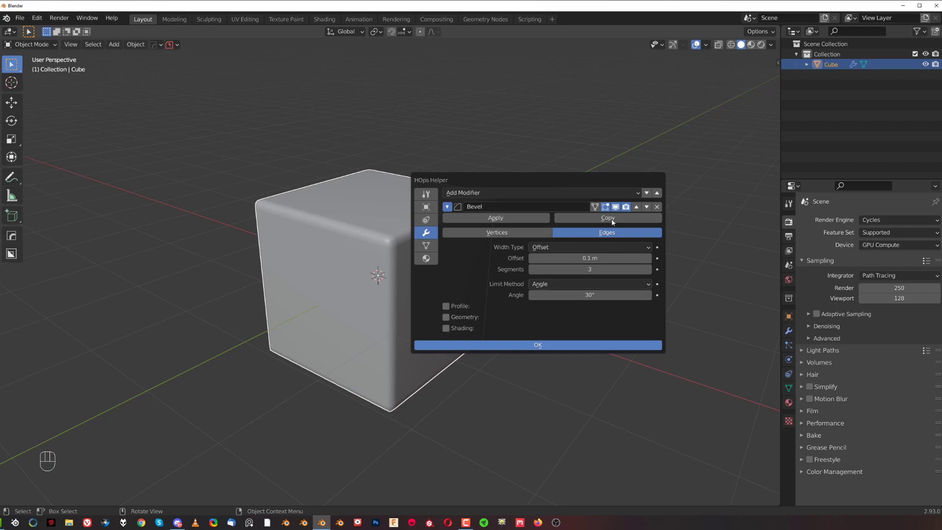
pyautogui.click(573, 345)
pyautogui.scroll(3, 513, 273)
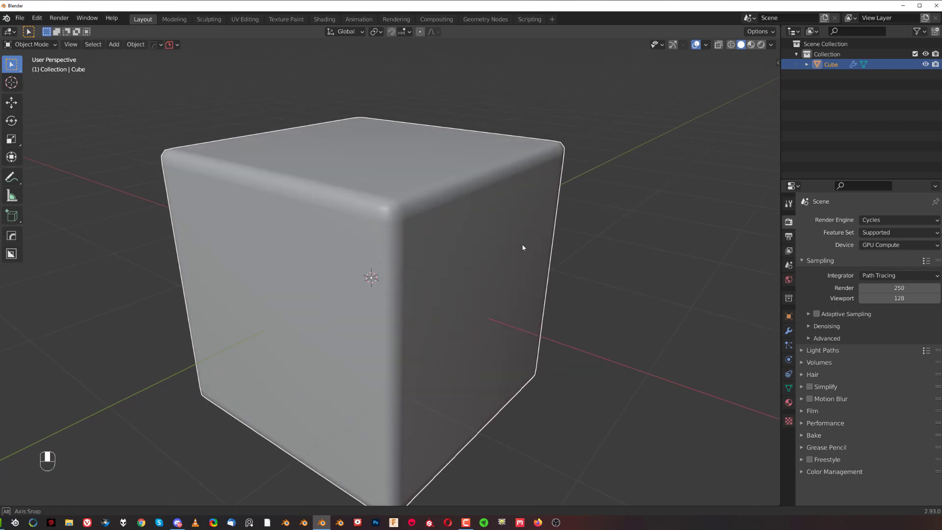
# Step: In the HOps Bevel Helper, try the cube's bevel width presets 0.1 and 0.01, ending on 0.02 m
pyautogui.moveTo(523, 247); pyautogui.dragTo(506, 238, button='middle')
pyautogui.press('q')
pyautogui.press('q')
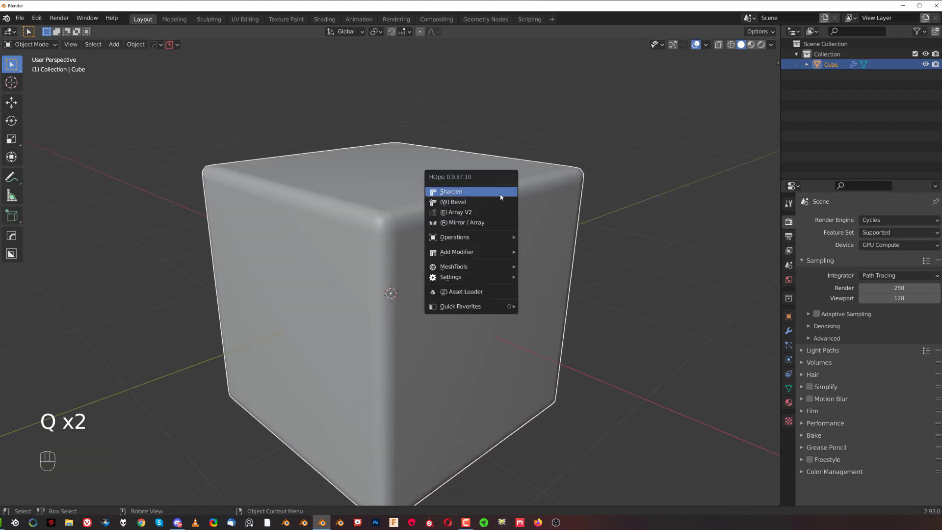
pyautogui.press('q')
pyautogui.moveTo(535, 192)
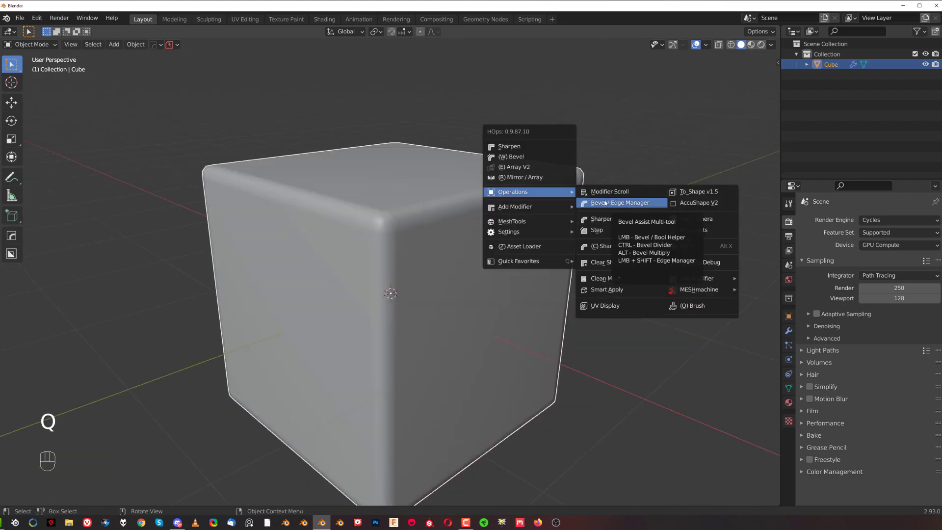
pyautogui.click(635, 203)
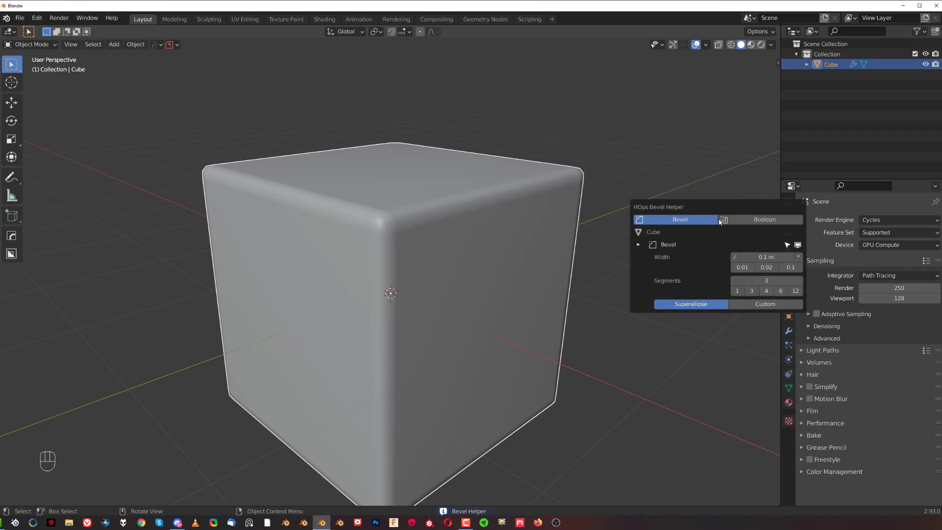
pyautogui.moveTo(730, 211); pyautogui.dragTo(590, 219)
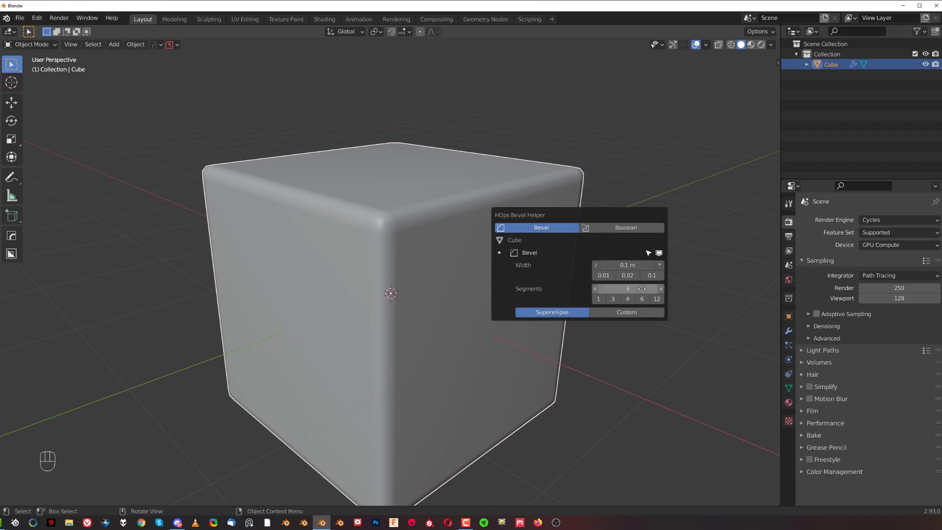
pyautogui.click(627, 276)
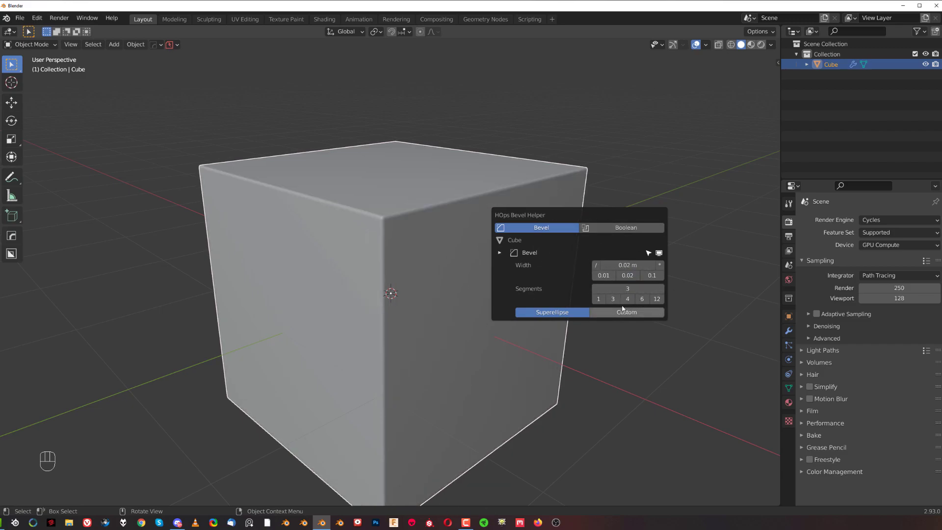
pyautogui.click(652, 275)
pyautogui.click(627, 275)
pyautogui.click(604, 275)
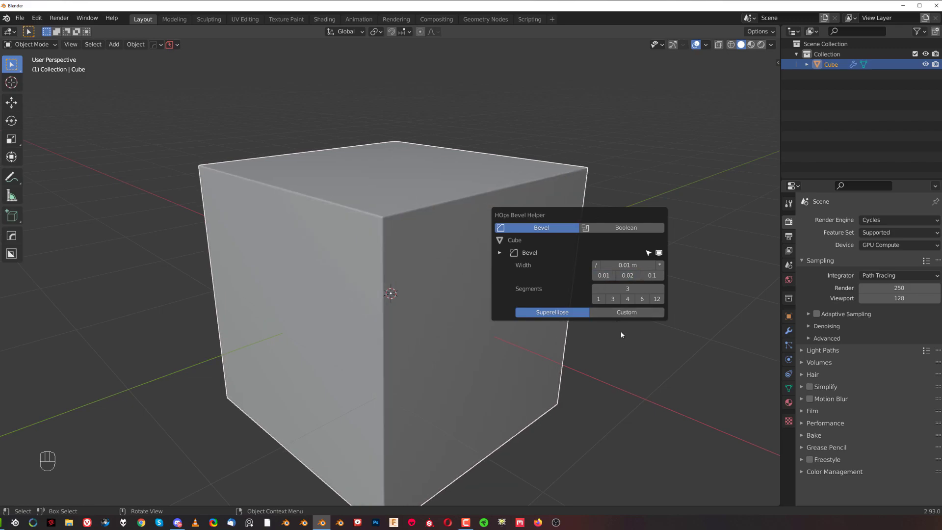
pyautogui.click(627, 275)
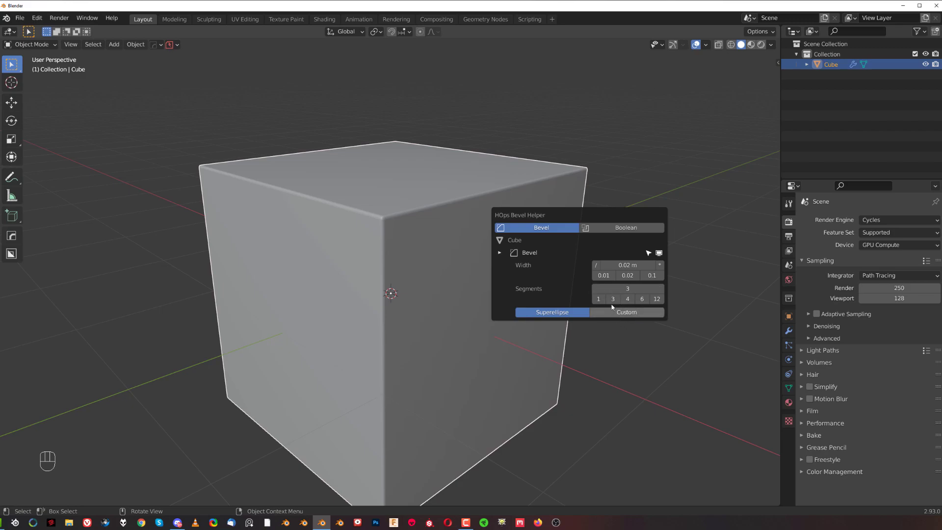
# Step: Try the Custom bevel profile, return to Superellipse and close the Bevel Helper
pyautogui.click(627, 312)
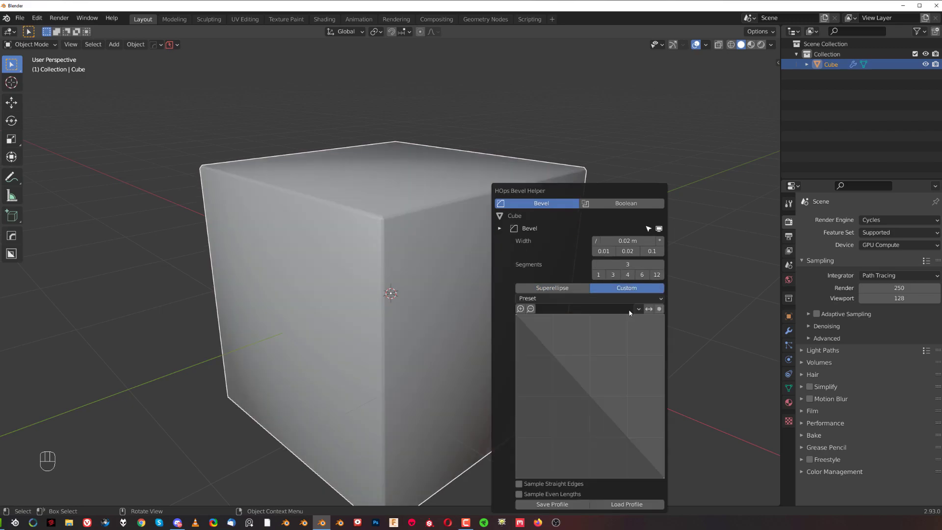
pyautogui.click(547, 290)
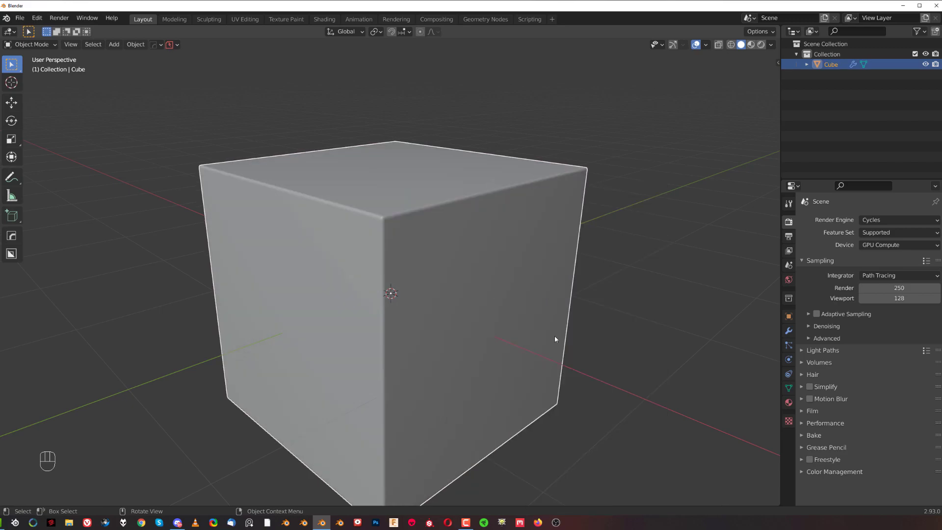
pyautogui.scroll(-5, 555, 234)
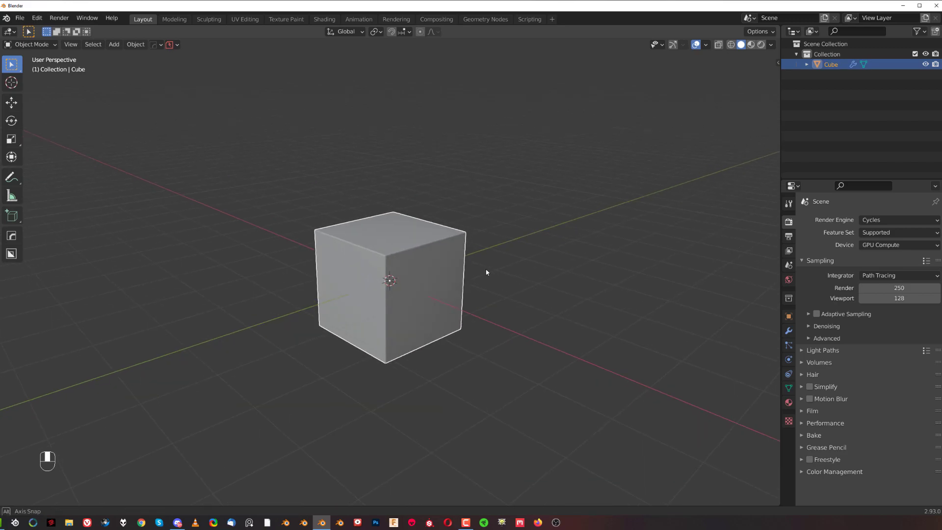
pyautogui.scroll(5, 436, 282)
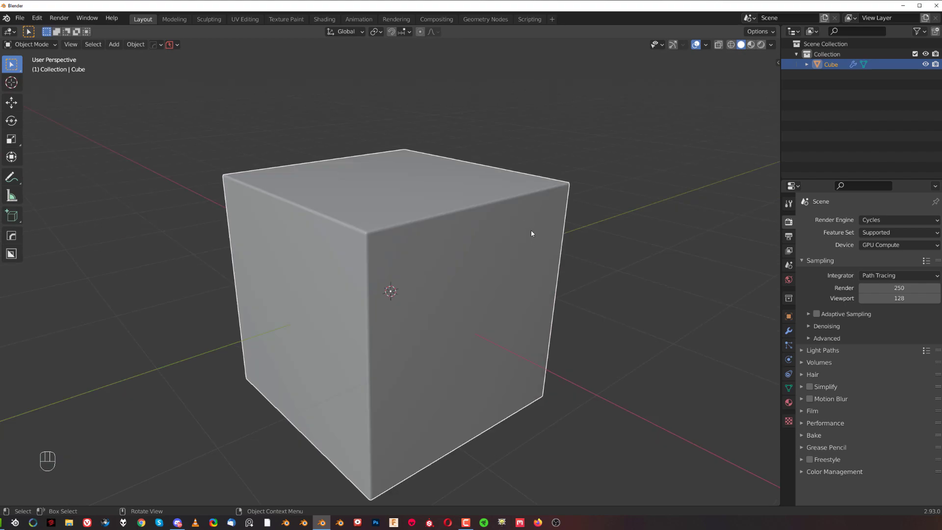
# Step: Set the cube's Bevel modifier offset back to 0.1 m in the HOps Helper
pyautogui.hotkey('ctrl', '`')
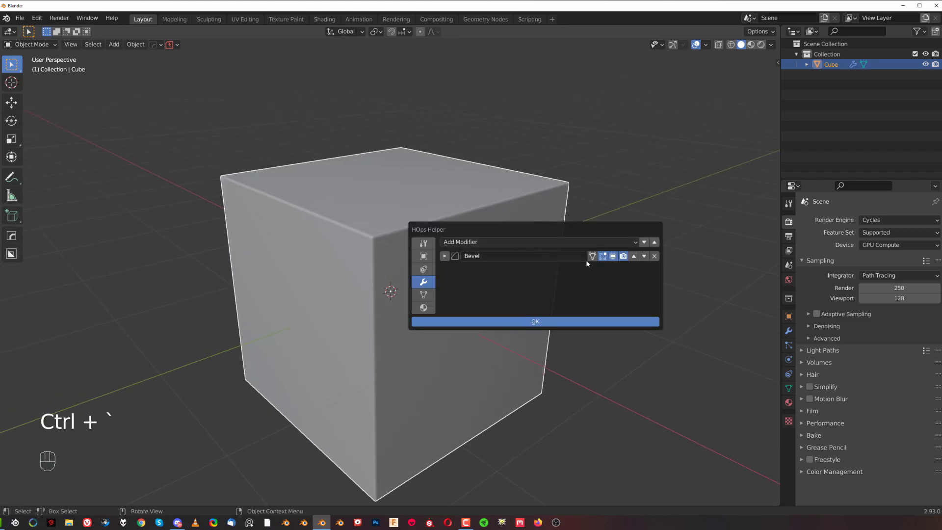
pyautogui.click(444, 255)
pyautogui.click(548, 307)
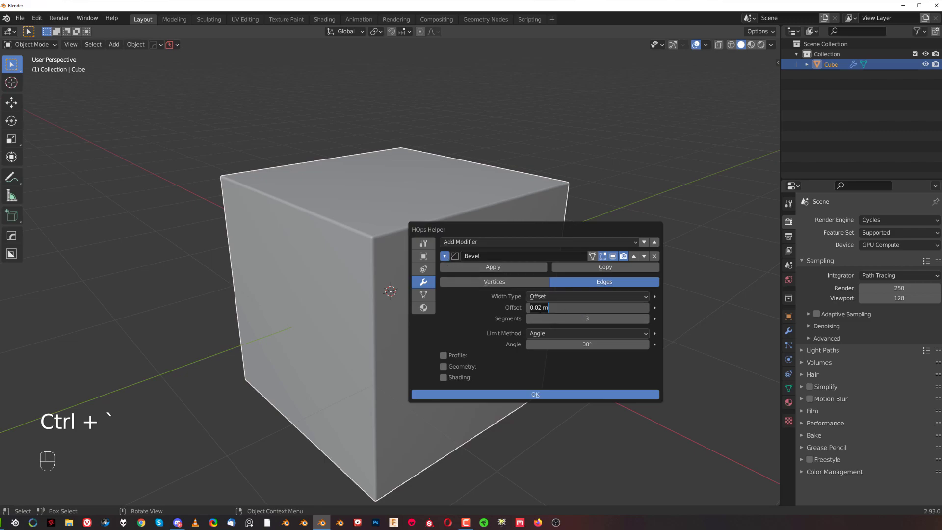
pyautogui.click(590, 393)
# Step: Halve the cube's bevel twice with the HardOps Bevel Divider and check the resulting offset in the HOps Helper
pyautogui.press('q')
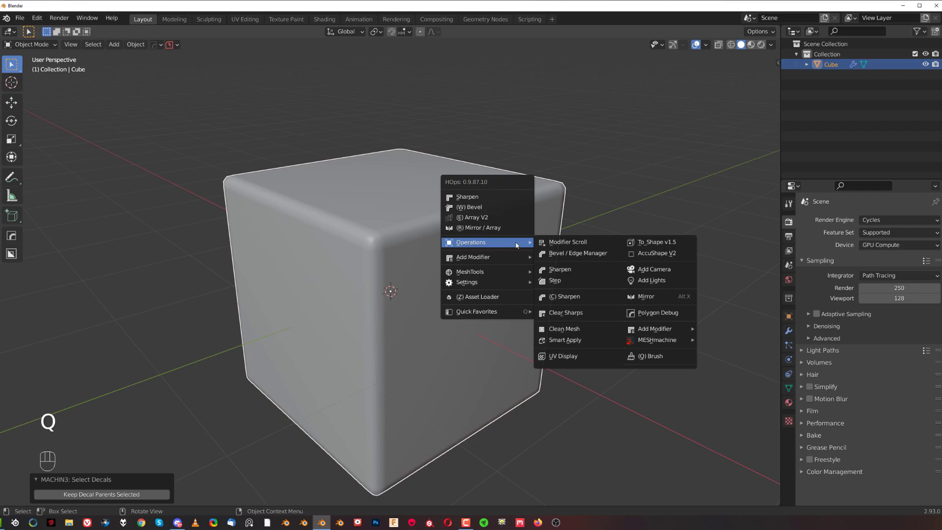
pyautogui.press('ctrl')
pyautogui.keyDown('ctrl'); pyautogui.click(582, 254); pyautogui.keyUp('ctrl')
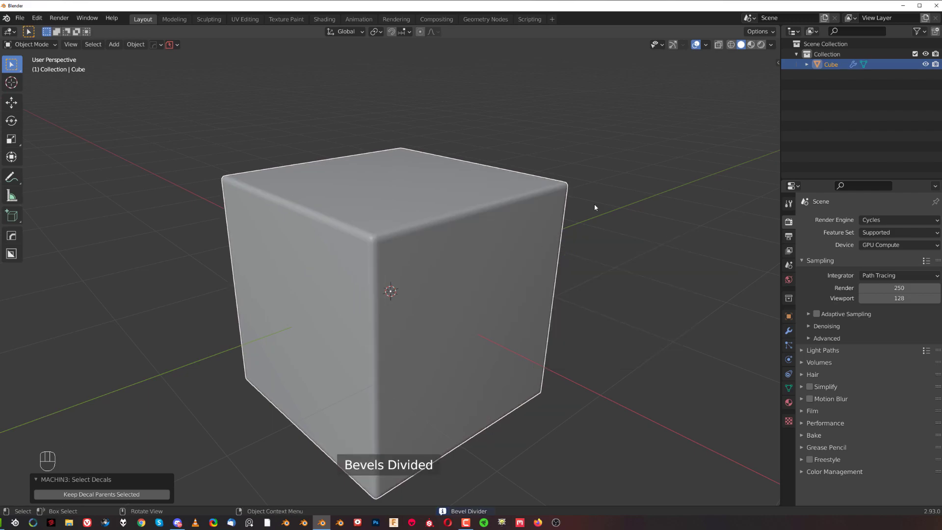
pyautogui.press('q')
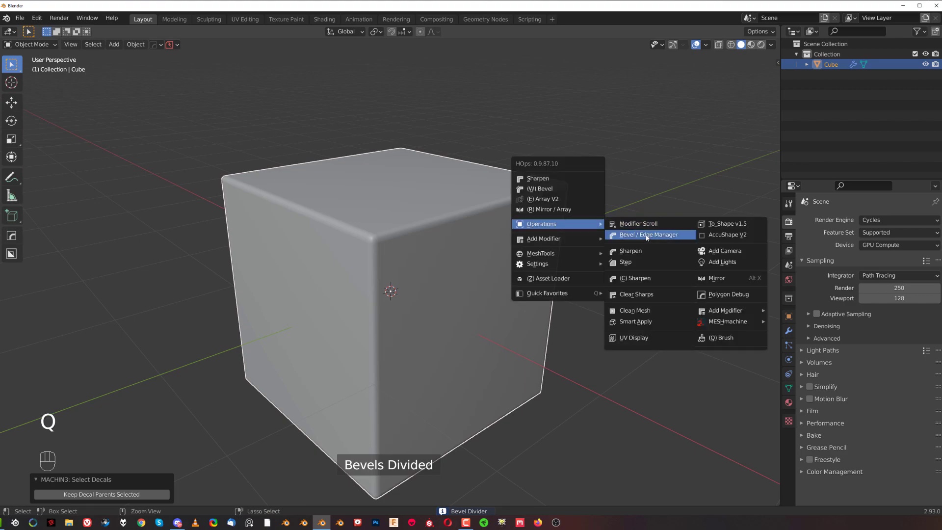
pyautogui.keyDown('ctrl'); pyautogui.click(650, 238); pyautogui.keyUp('ctrl')
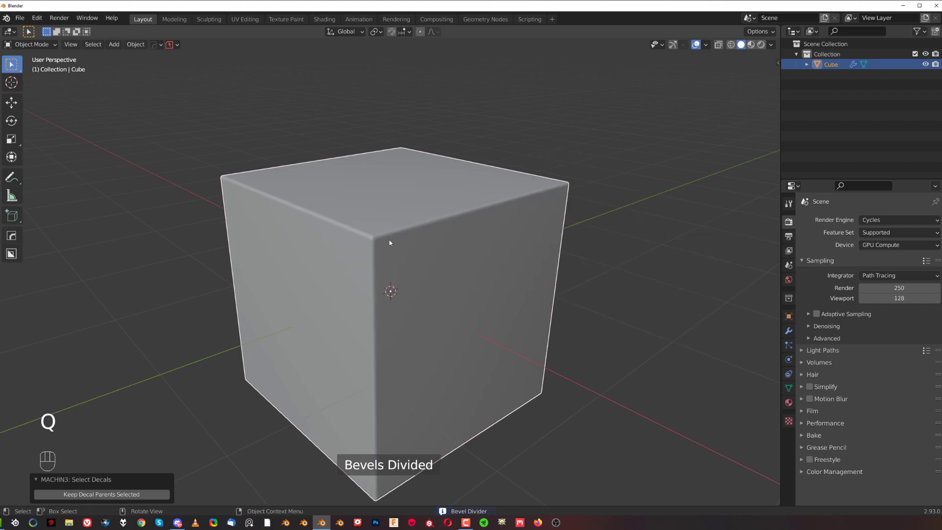
pyautogui.hotkey('ctrl', '`')
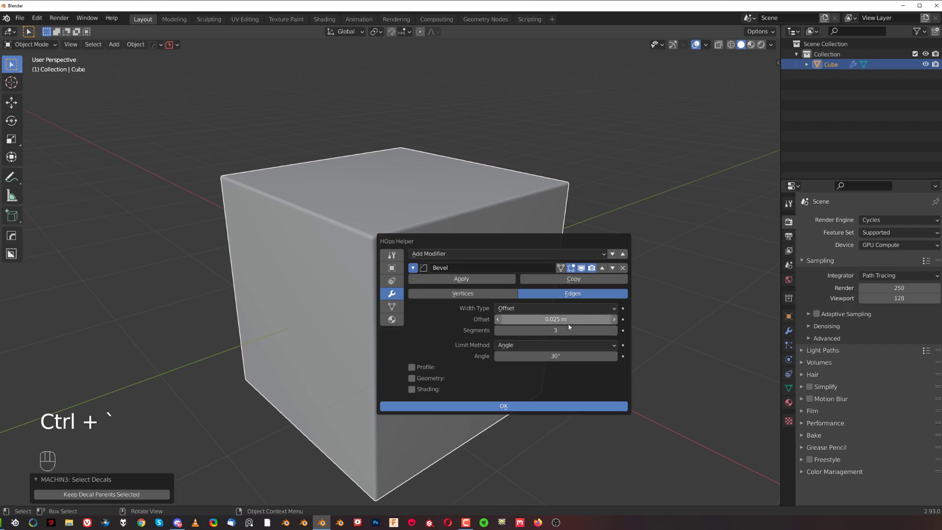
pyautogui.click(550, 405)
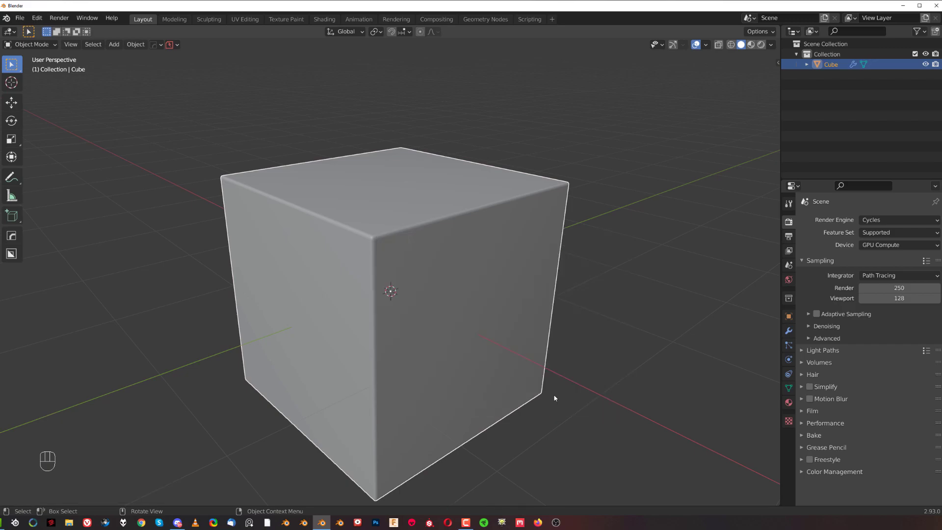
# Step: Double the cube's bevel width twice with the HardOps Bevel Multiplier
pyautogui.press('q')
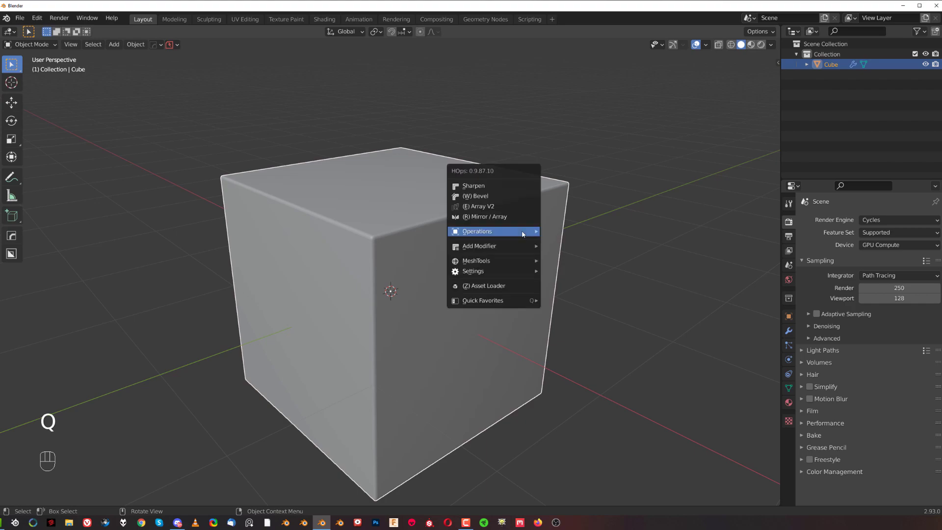
pyautogui.moveTo(525, 231)
pyautogui.click(577, 244)
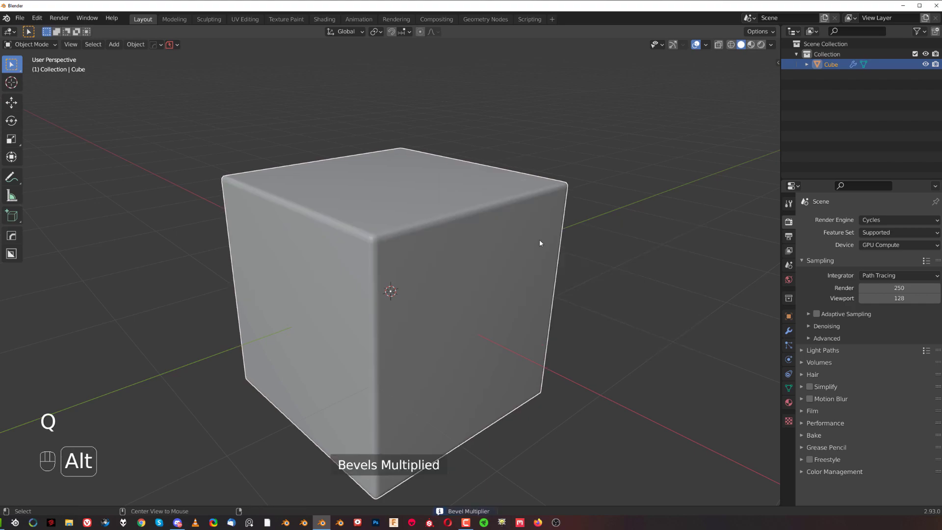
pyautogui.press('q')
pyautogui.moveTo(482, 228)
pyautogui.keyDown('alt'); pyautogui.click(546, 238); pyautogui.keyUp('alt')
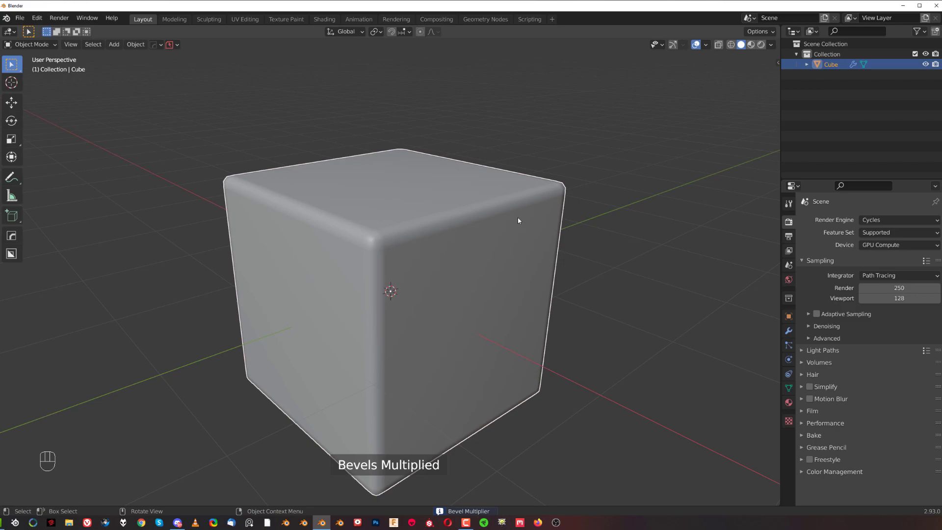
# Step: Remove the Bevel modifier from the cube
pyautogui.hotkey('ctrl', '`')
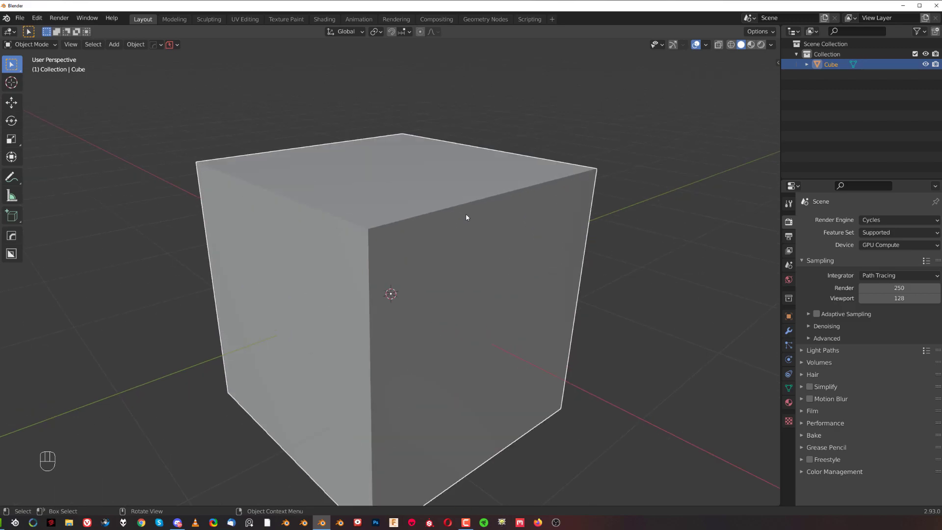
pyautogui.moveTo(466, 213); pyautogui.dragTo(392, 254, button='middle')
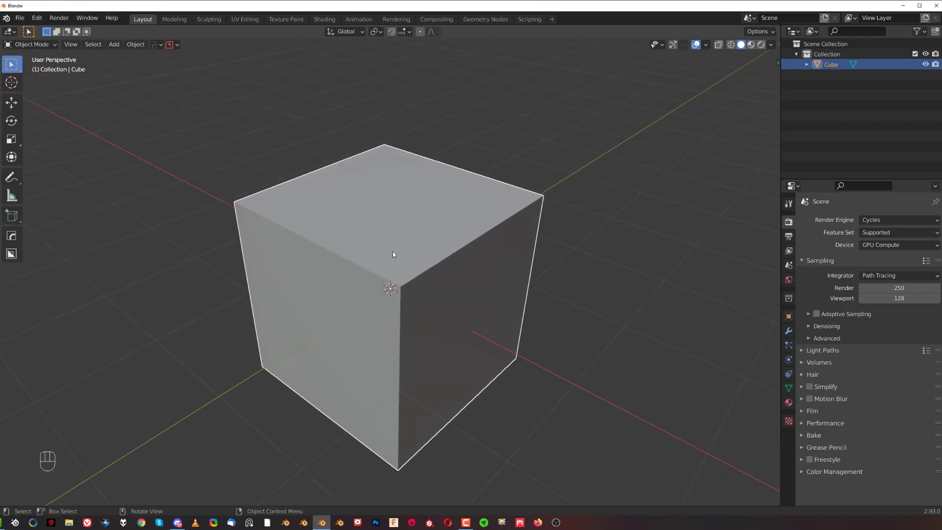
# Step: Review the Workflow and Sharp Options settings in the HOps Helper and close it
pyautogui.press('q')
pyautogui.hotkey('ctrl', '`')
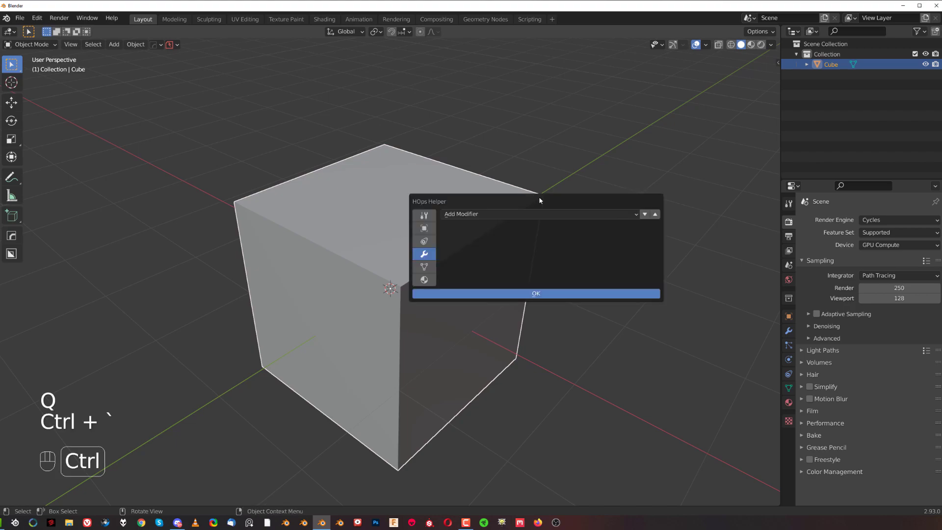
pyautogui.click(425, 214)
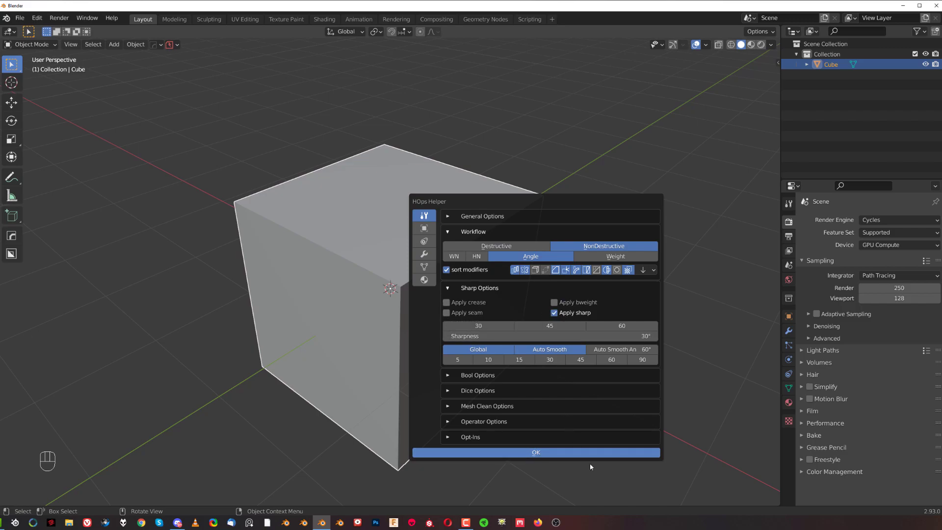
pyautogui.click(584, 452)
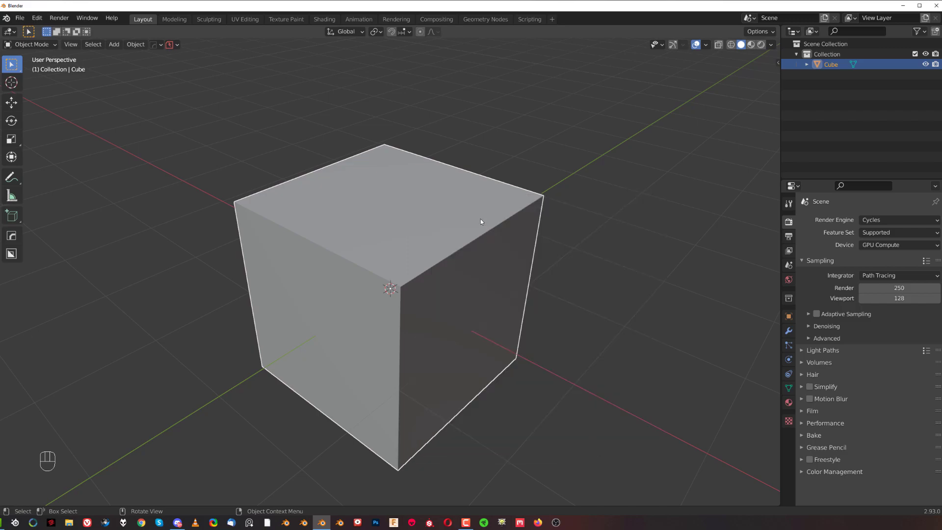
# Step: Sharpen the cube with HardOps Sharpen at 30° sharpness and check the marked edges in Edit Mode
pyautogui.press('q')
pyautogui.click(458, 175)
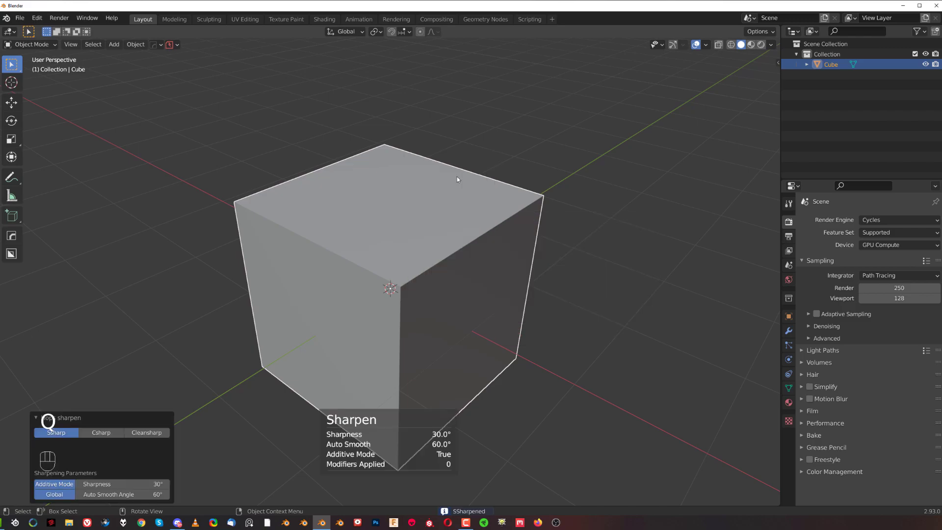
pyautogui.press('Tab')
pyautogui.moveTo(460, 259); pyautogui.dragTo(414, 251, button='middle')
pyautogui.scroll(2, 439, 242)
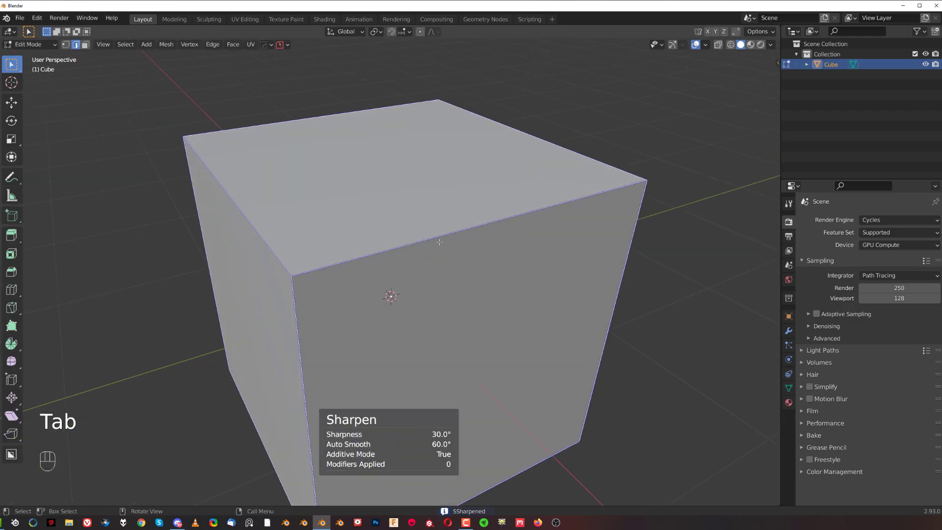
pyautogui.click(440, 238)
pyautogui.click(272, 224)
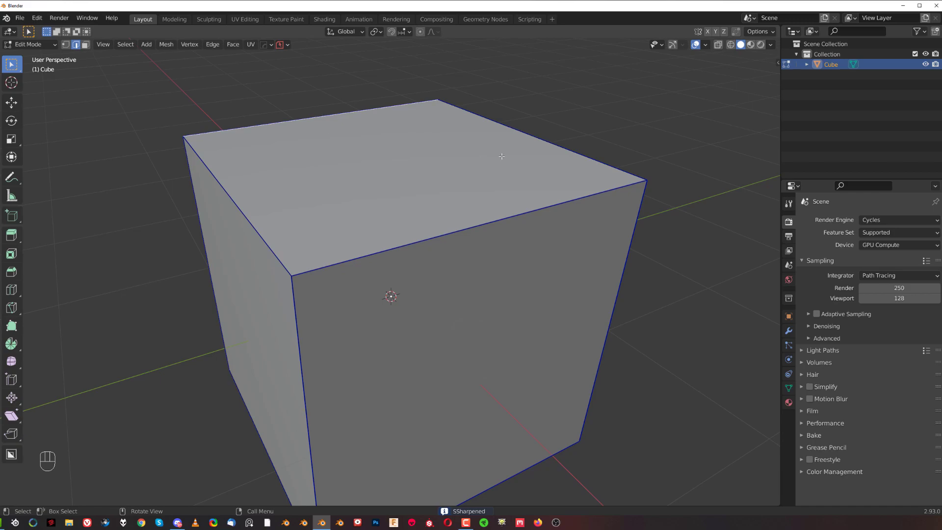
pyautogui.scroll(-3, 389, 295)
pyautogui.moveTo(389, 295); pyautogui.dragTo(450, 277, button='middle')
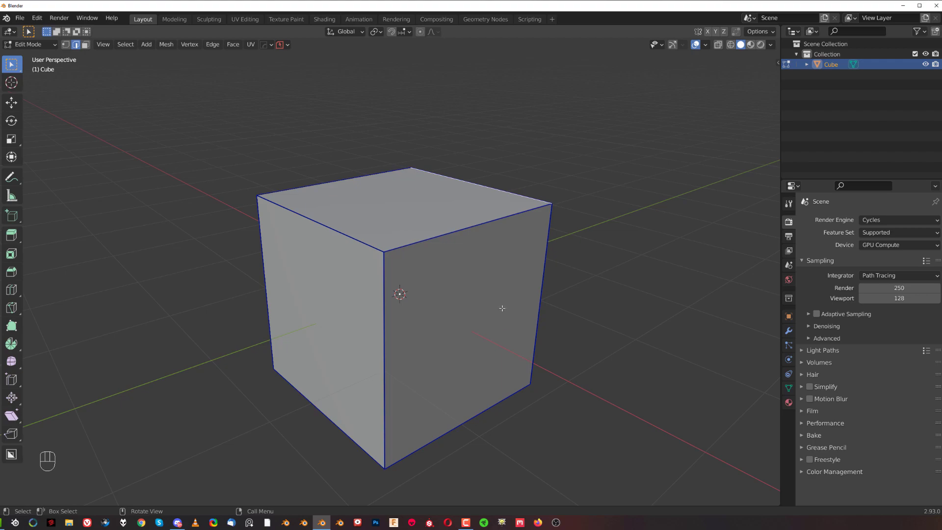
pyautogui.press('Tab')
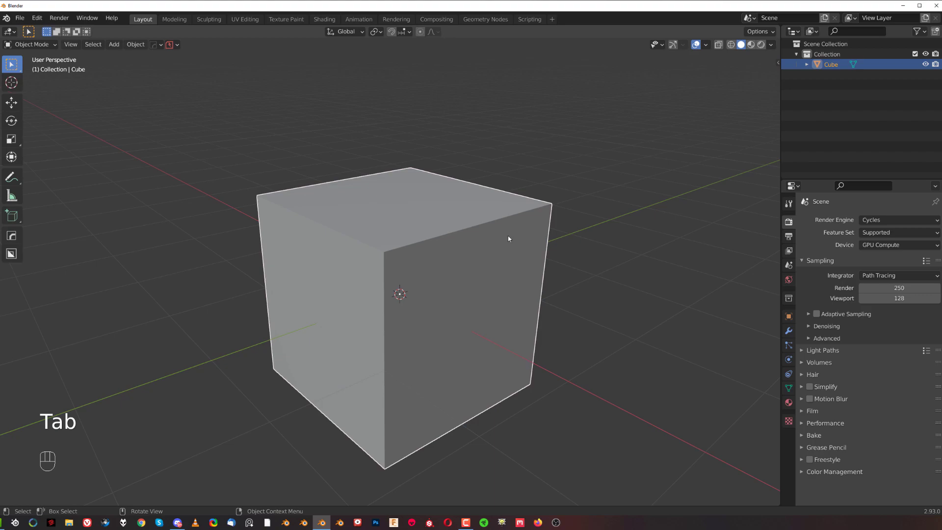
# Step: Convert the cube's Sharp edges to Crease with the Bevel / Edge Manager and check the edges in Edit Mode
pyautogui.press('q')
pyautogui.moveTo(476, 271)
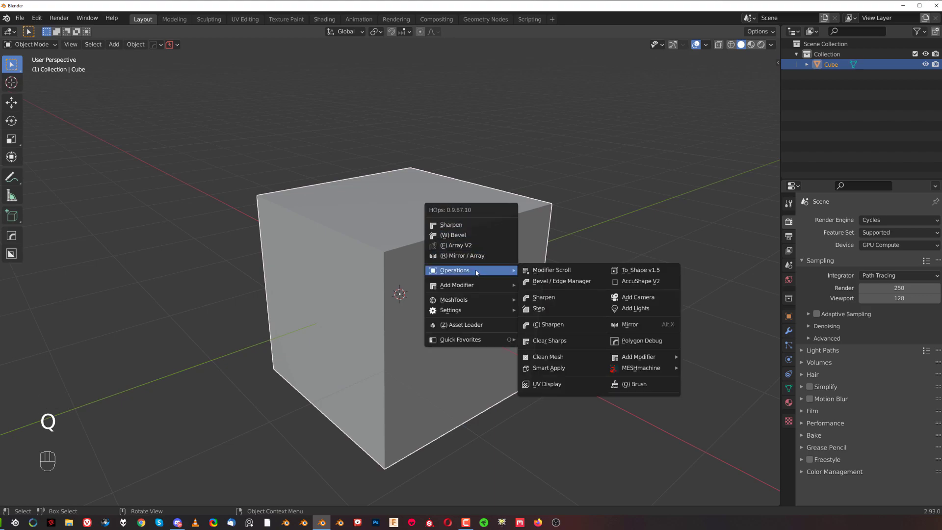
pyautogui.keyDown('shift'); pyautogui.click(540, 283); pyautogui.keyUp('shift')
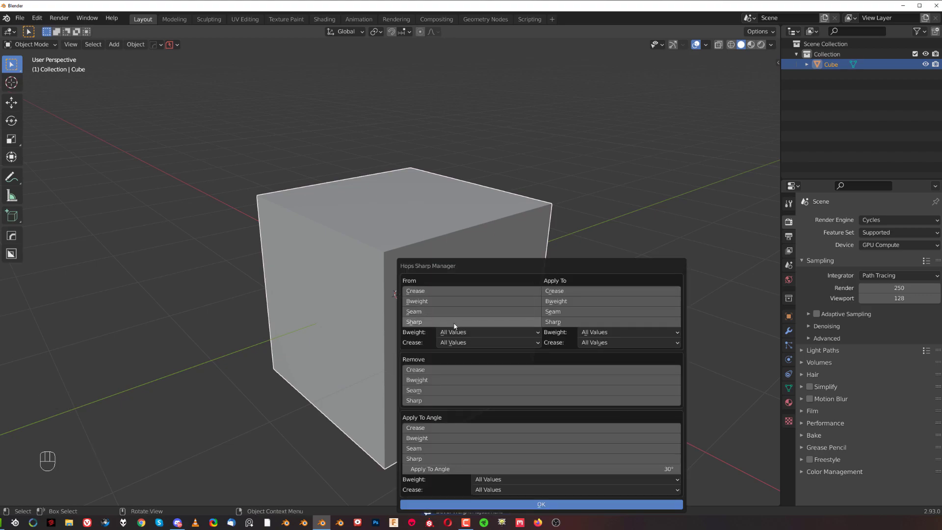
pyautogui.click(585, 293)
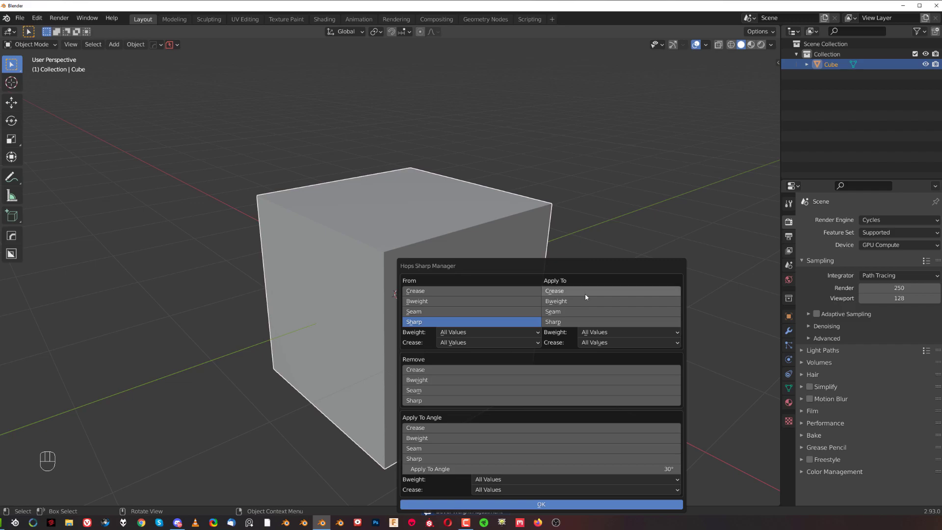
pyautogui.click(607, 504)
pyautogui.press('Tab')
pyautogui.moveTo(429, 320); pyautogui.dragTo(494, 298, button='middle')
pyautogui.press('Tab')
# Step: Remove the Crease marking from the cube with the Bevel / Edge Manager and check the edges in Edit Mode
pyautogui.press('q')
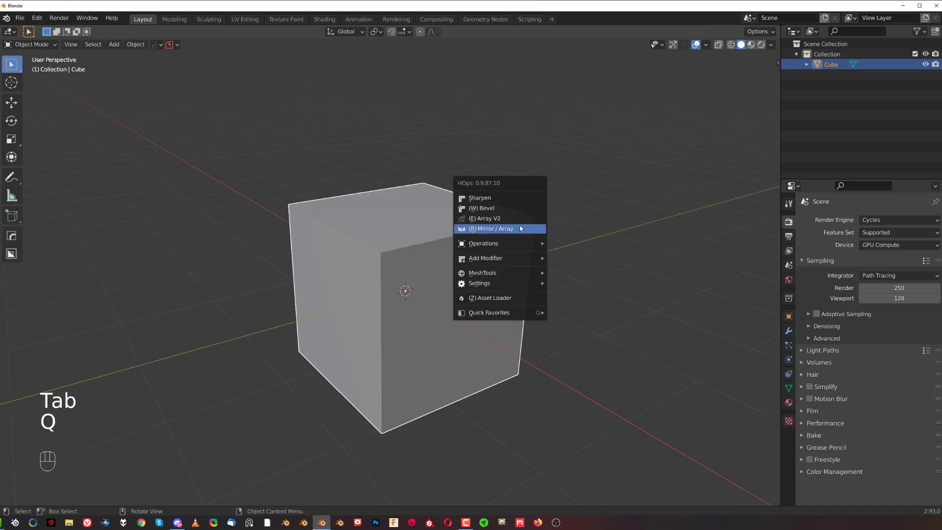
pyautogui.moveTo(519, 244)
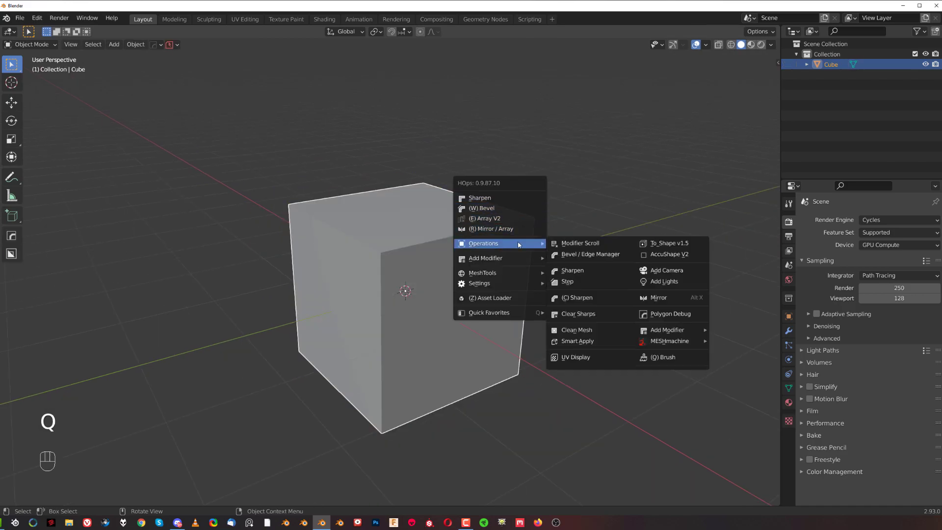
pyautogui.keyDown('shift'); pyautogui.click(596, 256); pyautogui.keyUp('shift')
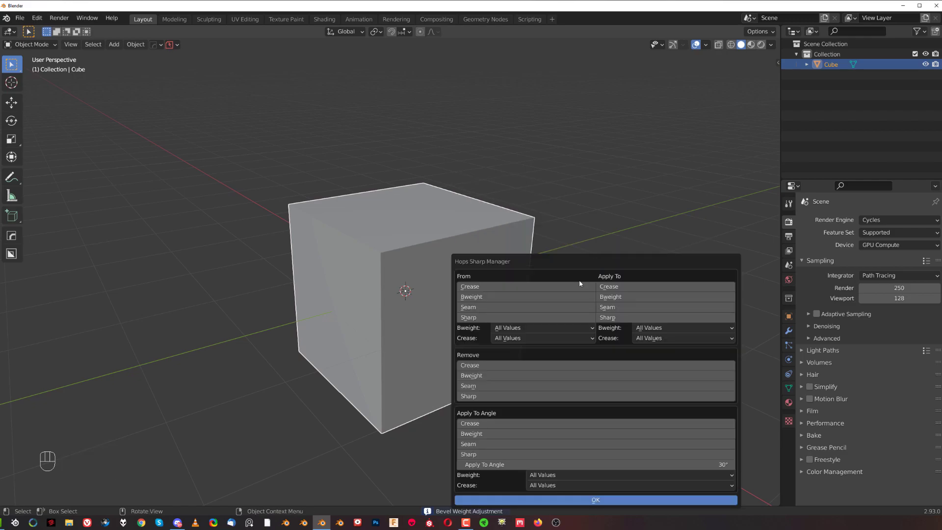
pyautogui.click(565, 500)
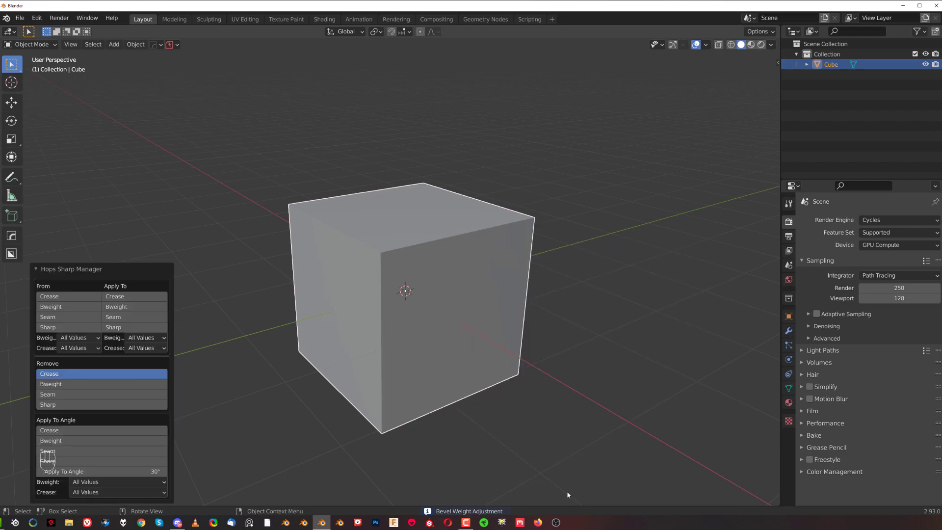
pyautogui.press('Tab')
pyautogui.scroll(3, 474, 278)
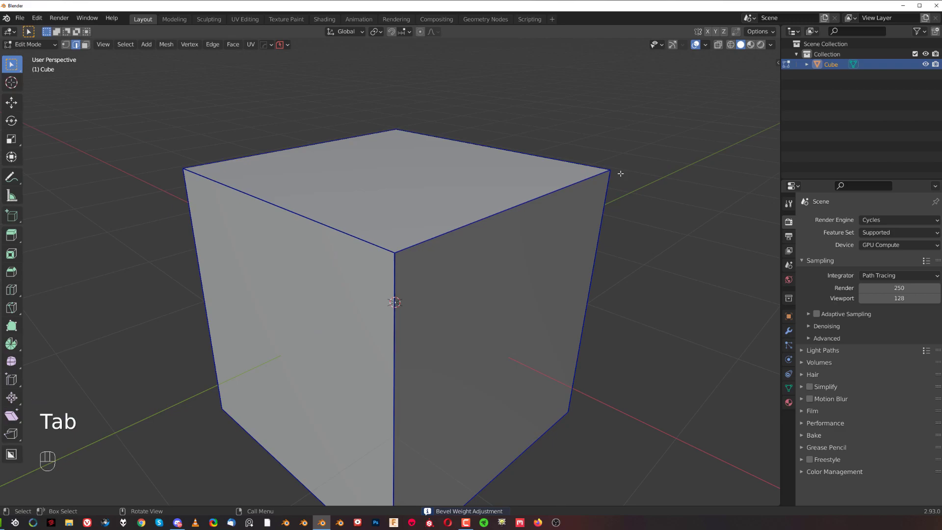
pyautogui.scroll(-3, 620, 173)
pyautogui.press('Tab')
# Step: Remove the Sharp marking from the cube with the Bevel / Edge Manager and check the edges in Edit Mode
pyautogui.press('q')
pyautogui.moveTo(499, 240)
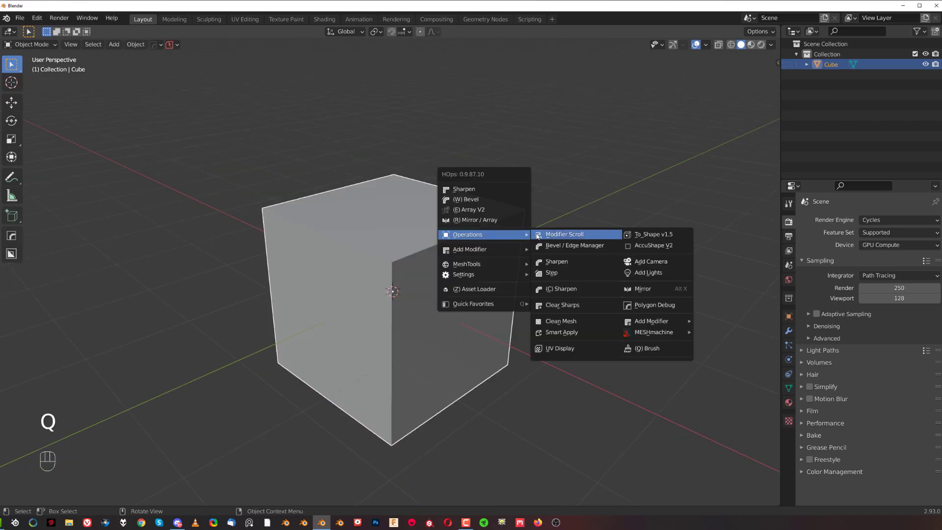
pyautogui.keyDown('shift'); pyautogui.click(571, 246); pyautogui.keyUp('shift')
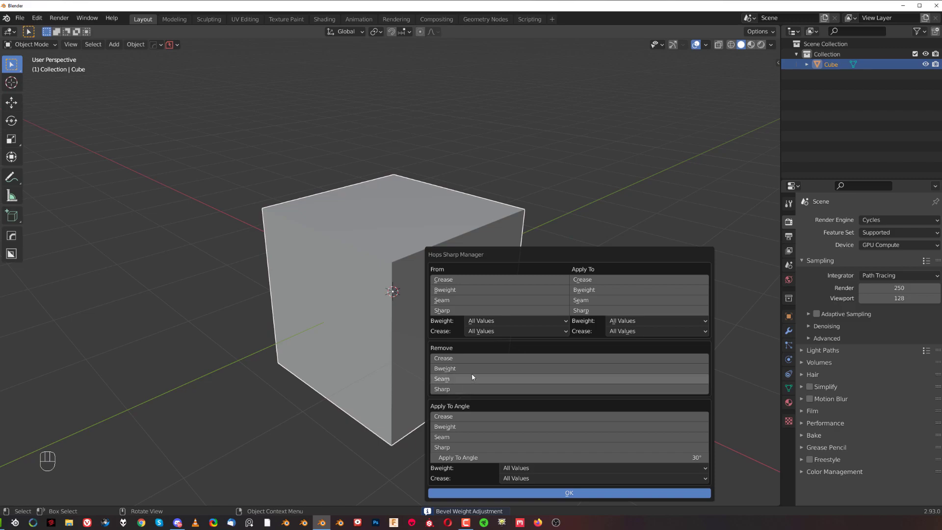
pyautogui.click(474, 389)
pyautogui.click(551, 493)
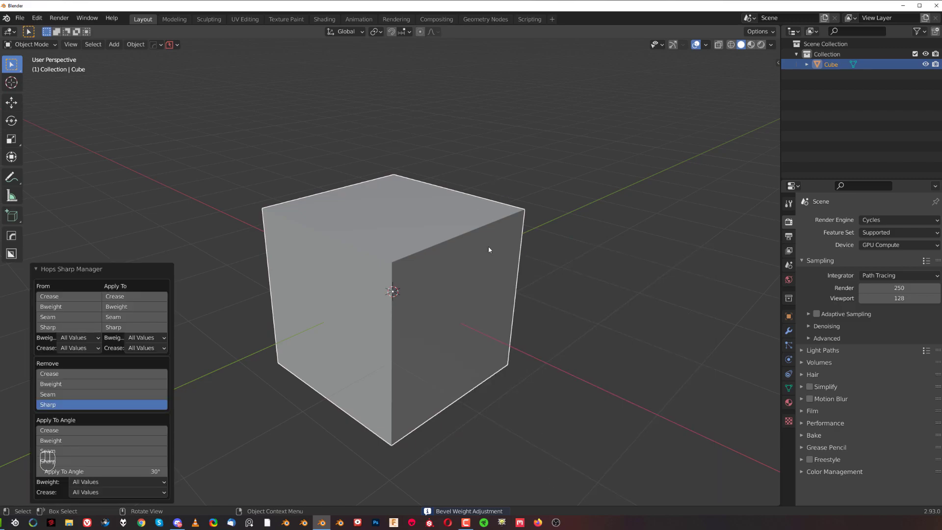
pyautogui.press('Tab')
pyautogui.scroll(3, 435, 309)
pyautogui.moveTo(513, 220); pyautogui.dragTo(450, 305, button='middle')
pyautogui.scroll(-3, 438, 241)
pyautogui.press('Tab')
pyautogui.scroll(-2, 473, 191)
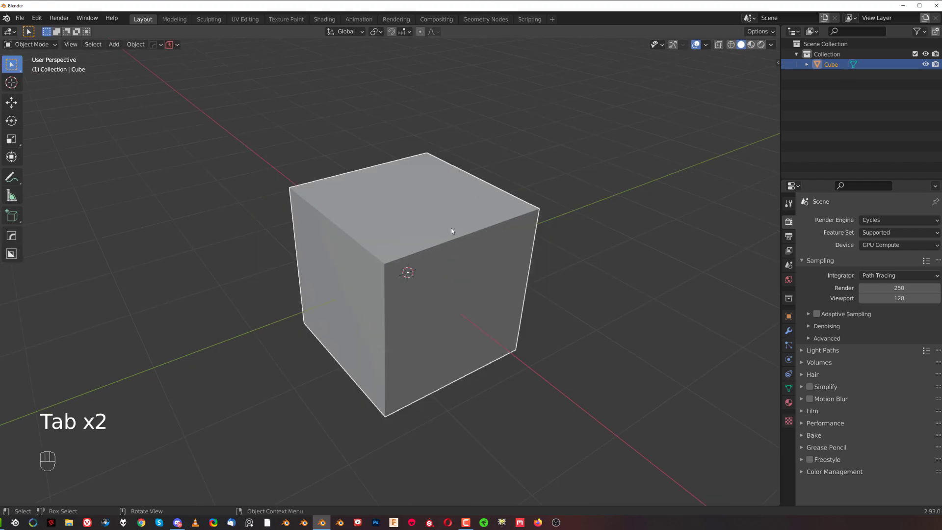
pyautogui.scroll(-2, 475, 236)
pyautogui.moveTo(438, 257); pyautogui.dragTo(472, 234, button='middle')
pyautogui.scroll(2, 433, 244)
pyautogui.scroll(2, 480, 232)
pyautogui.scroll(-3, 398, 235)
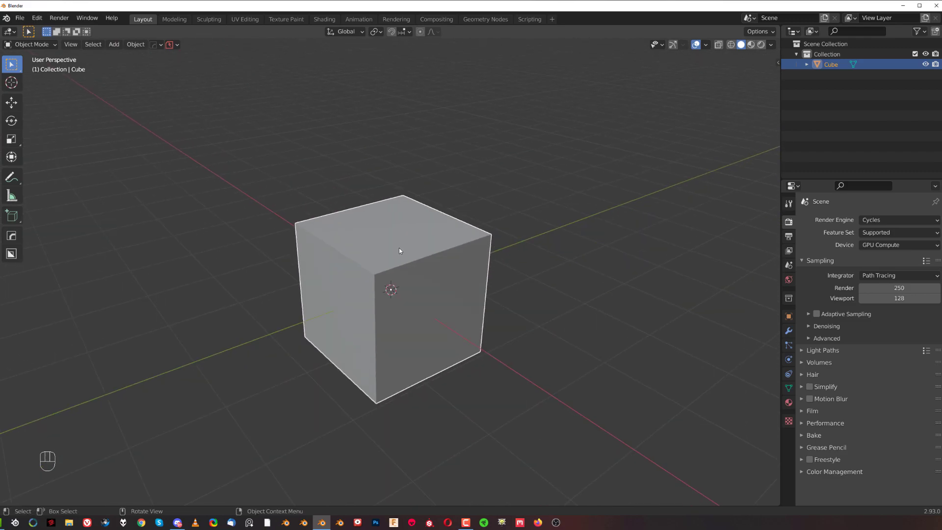
pyautogui.scroll(1, 399, 249)
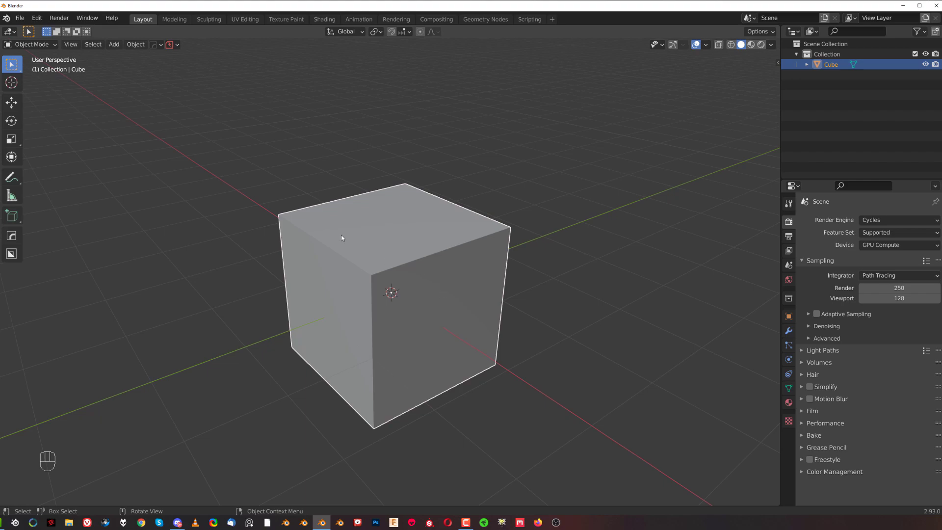
pyautogui.click(93, 44)
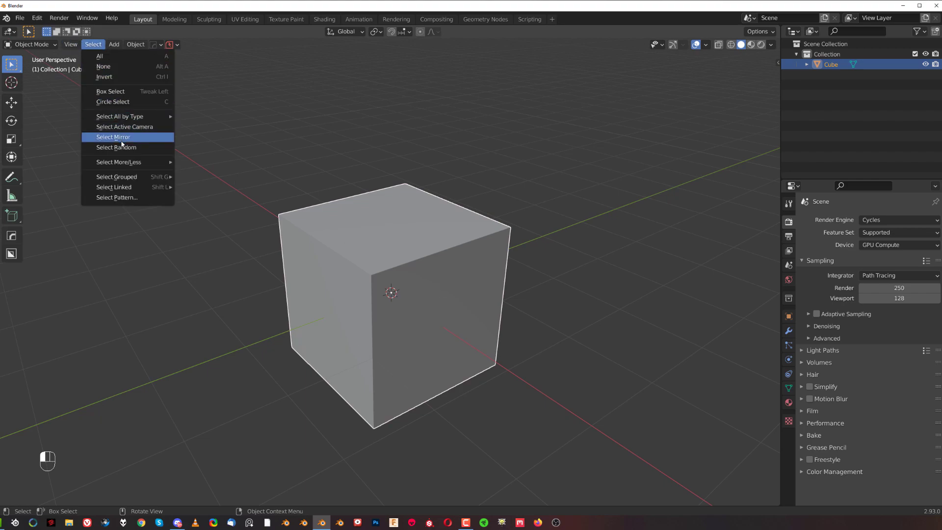
# Step: Examine the Bevel / Edge Manager's options, including the Apply To Angle value, and close the manager
pyautogui.press('q')
pyautogui.moveTo(393, 246)
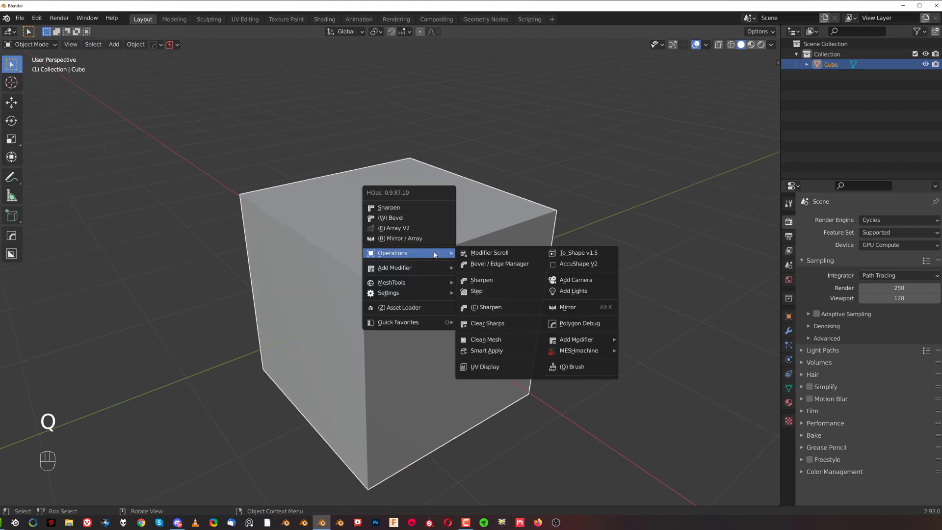
pyautogui.keyDown('shift'); pyautogui.click(482, 260); pyautogui.keyUp('shift')
pyautogui.moveTo(482, 260); pyautogui.dragTo(615, 121)
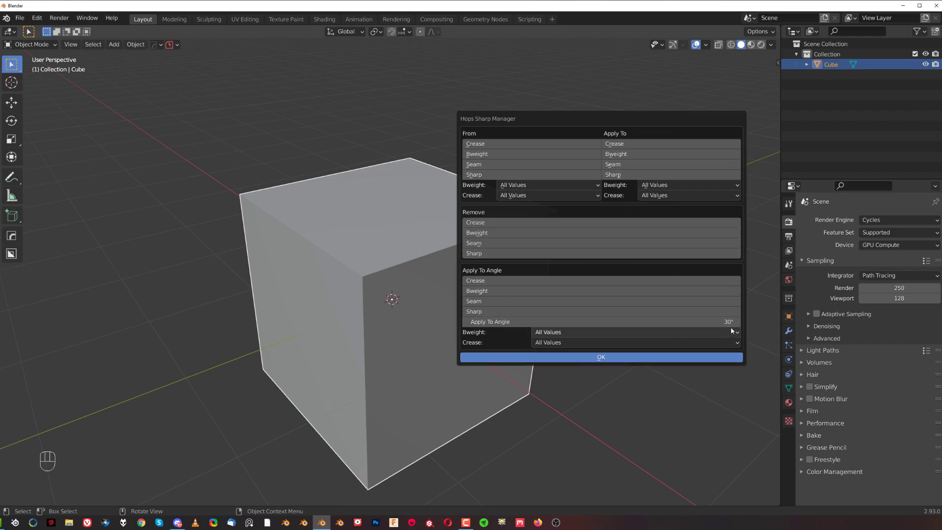
pyautogui.click(652, 318)
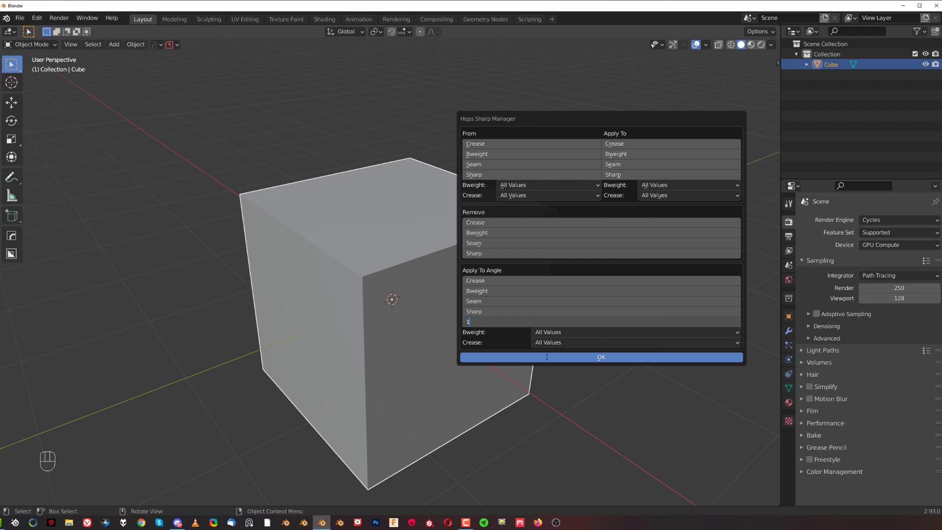
pyautogui.click(546, 357)
pyautogui.click(454, 232)
# Step: Bevel one edge of the cube's top face in Edit Mode with a narrow single-segment bevel
pyautogui.press('Tab')
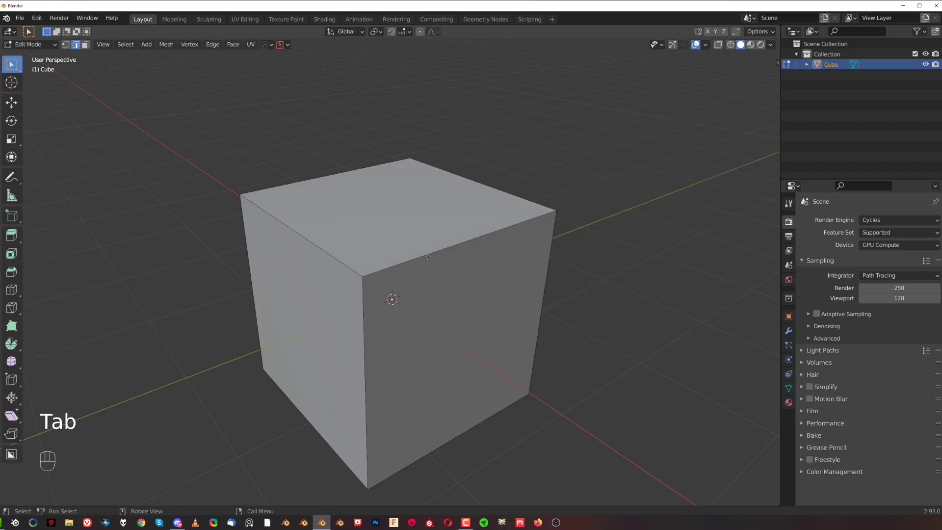
pyautogui.click(429, 256)
pyautogui.moveTo(437, 267); pyautogui.dragTo(470, 256, button='middle')
pyautogui.hotkey('ctrl', 'b')
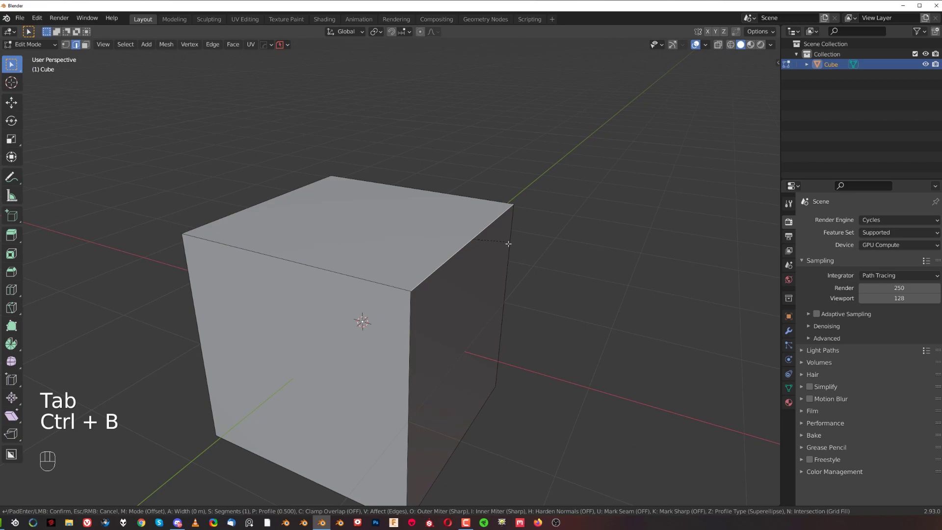
pyautogui.click(515, 310)
# Step: Slide the bevel's upper edge inward across the cube's top face by a factor of about 0.378
pyautogui.click(449, 252)
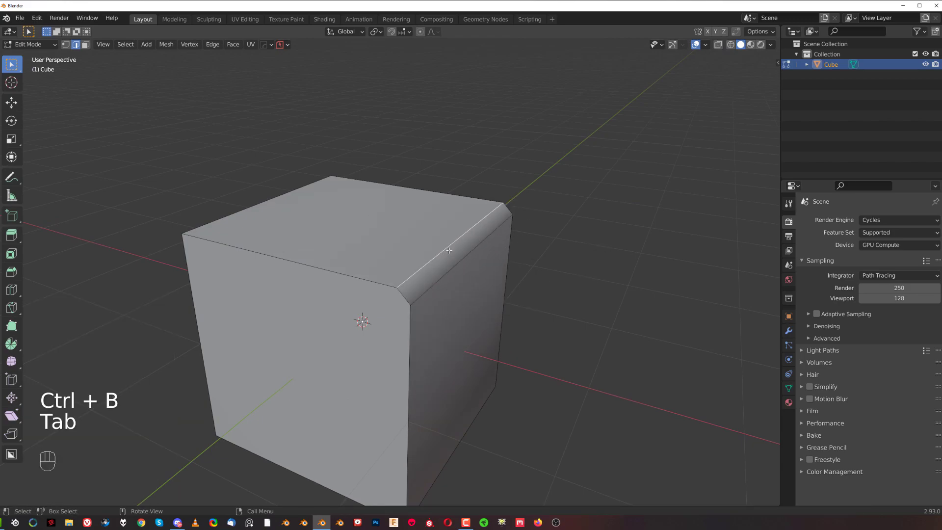
pyautogui.press('g')
pyautogui.press('g')
pyautogui.click(488, 258)
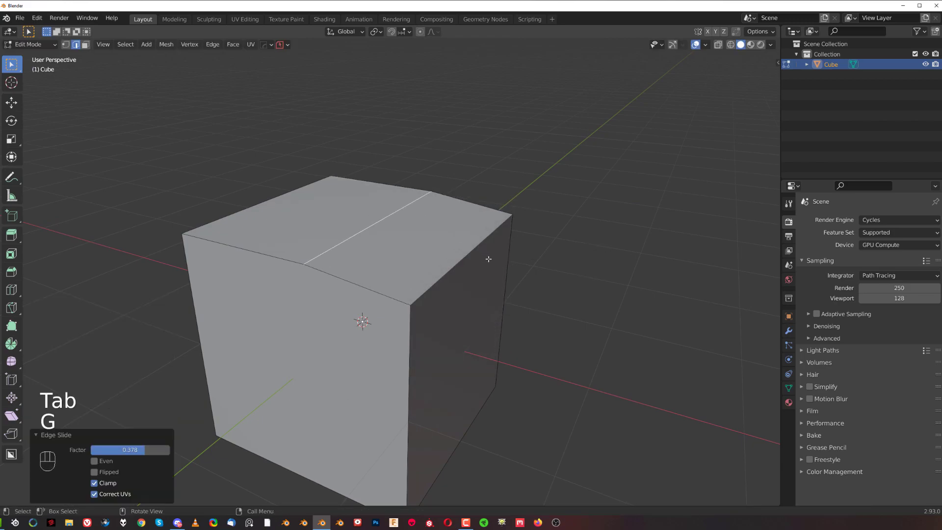
# Step: Sharpen the reshaped cube with HardOps Sharpen at 30° sharpness and inspect its edges in Edit Mode
pyautogui.press('Tab')
pyautogui.press('q')
pyautogui.click(550, 150)
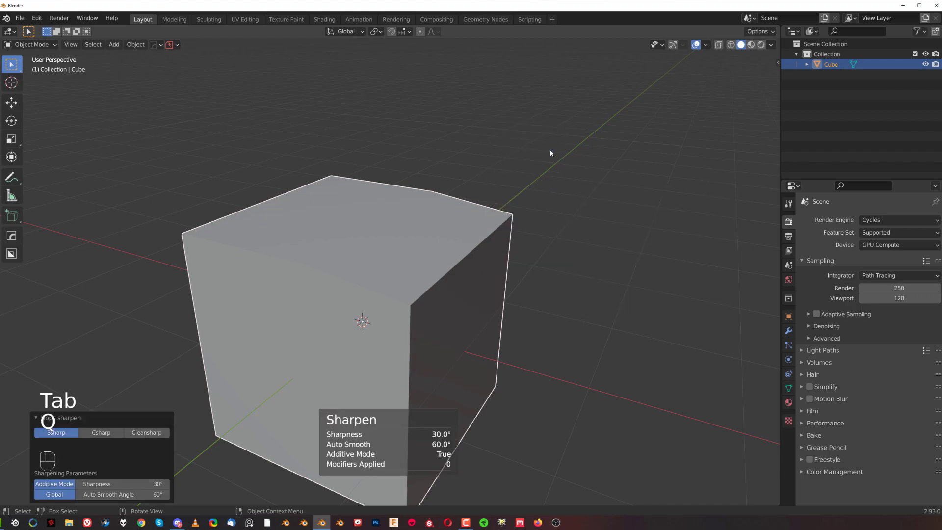
pyautogui.press('Tab')
pyautogui.scroll(2, 467, 310)
pyautogui.moveTo(485, 224); pyautogui.dragTo(397, 230, button='middle')
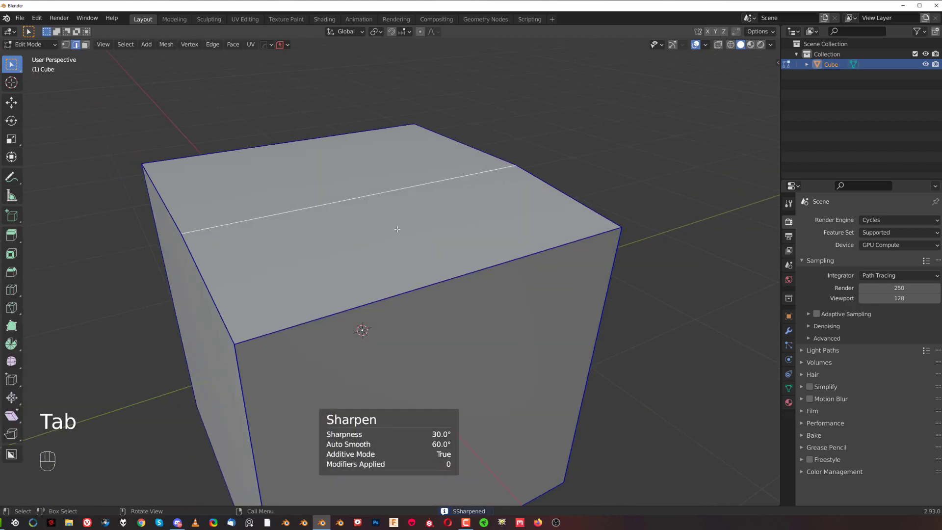
pyautogui.moveTo(302, 213); pyautogui.dragTo(417, 254, button='middle')
pyautogui.moveTo(549, 317); pyautogui.dragTo(355, 223, button='middle')
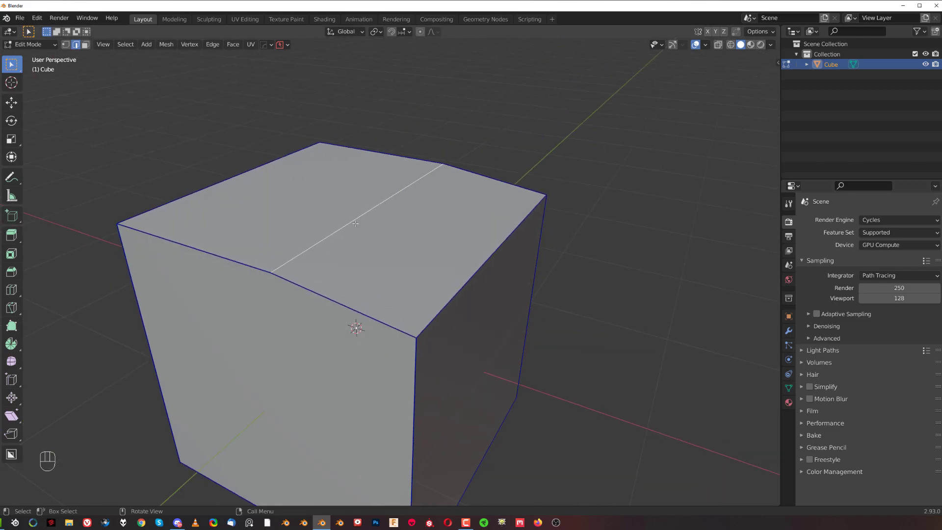
# Step: Mark the selected edge running across the cube's top as sharp with the HardOps Mark operation
pyautogui.press('q')
pyautogui.click(432, 205)
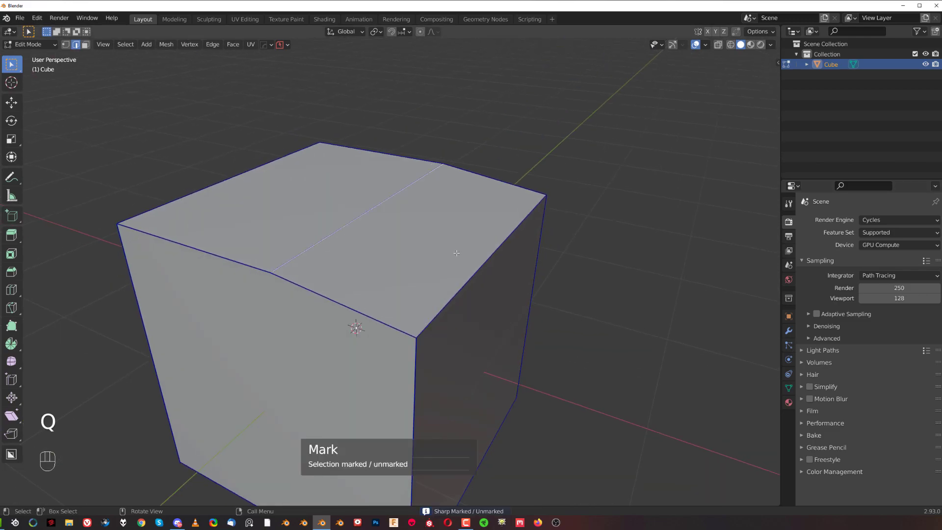
pyautogui.scroll(-1, 458, 255)
pyautogui.moveTo(458, 255); pyautogui.dragTo(452, 296, button='middle')
pyautogui.scroll(-2, 452, 296)
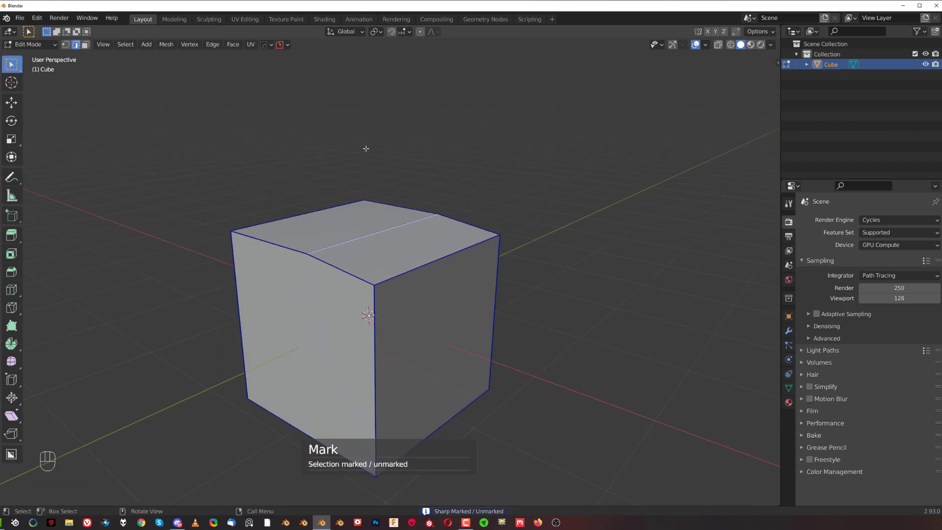
# Step: Bring up the HardOps Sharp Manager for the cube in Object Mode, set Apply To Angle to 1° and choose Sharp for removal
pyautogui.moveTo(366, 148); pyautogui.dragTo(427, 269, button='middle')
pyautogui.press('Tab')
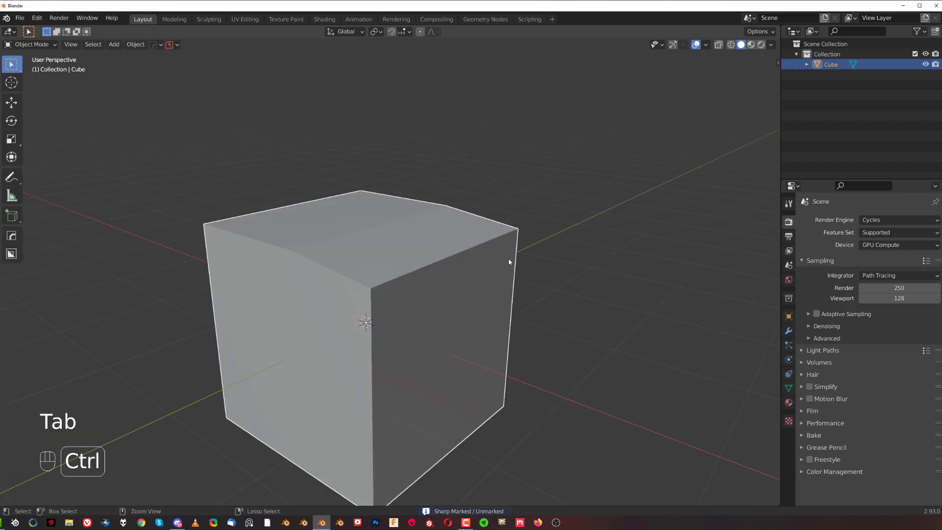
pyautogui.press('Tab')
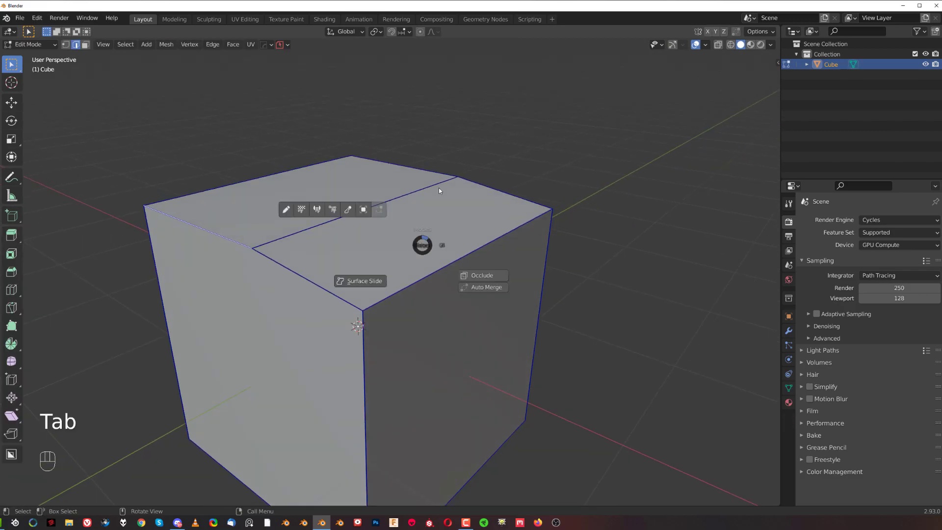
pyautogui.press('q')
pyautogui.moveTo(454, 201)
pyautogui.keyDown('shift'); pyautogui.click(506, 210); pyautogui.keyUp('shift')
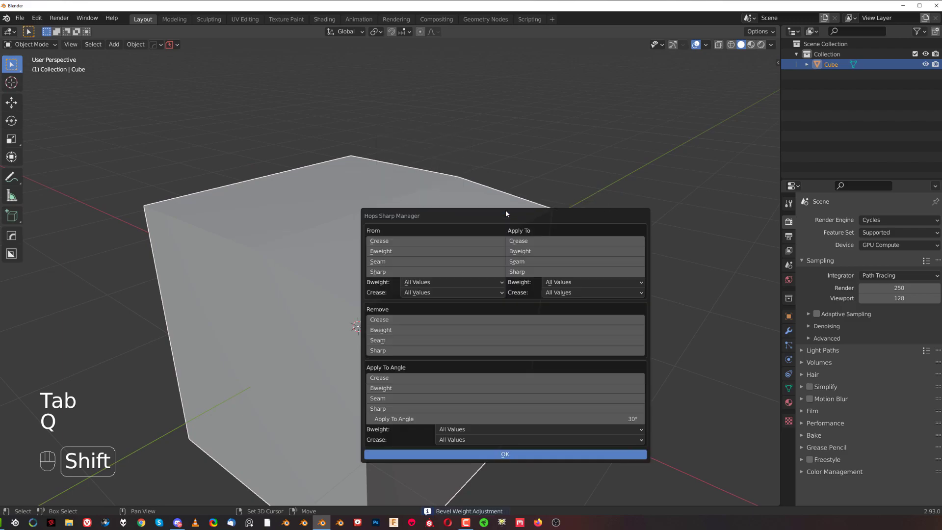
pyautogui.moveTo(505, 210); pyautogui.dragTo(573, 127)
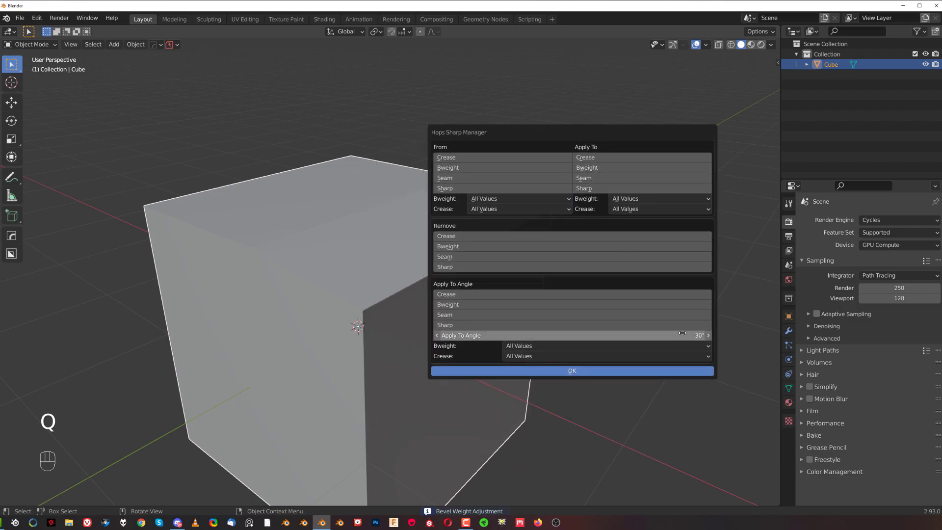
pyautogui.click(643, 334)
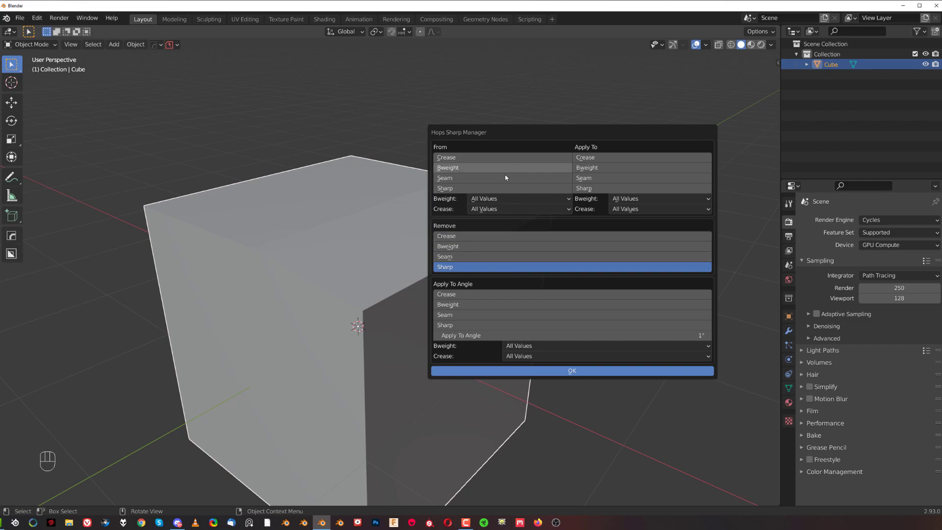
# Step: Convert the cube's sharp edge marks to seams with the Sharp Manager and inspect the edges in Edit Mode
pyautogui.click(508, 189)
pyautogui.click(622, 167)
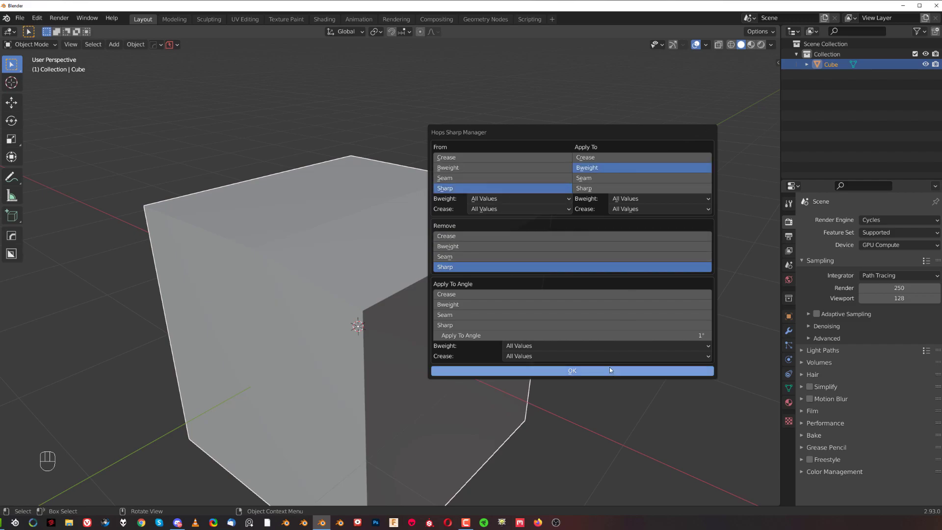
pyautogui.click(614, 178)
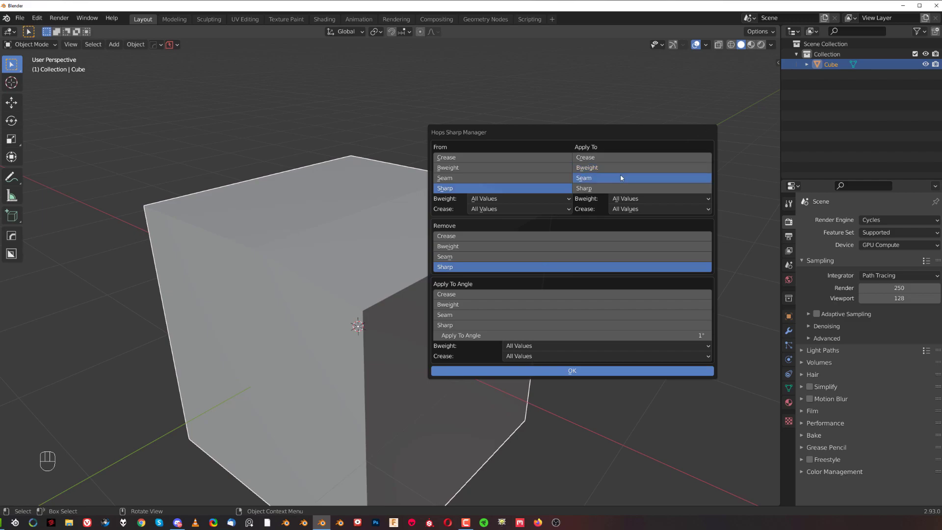
pyautogui.click(633, 371)
pyautogui.press('Tab')
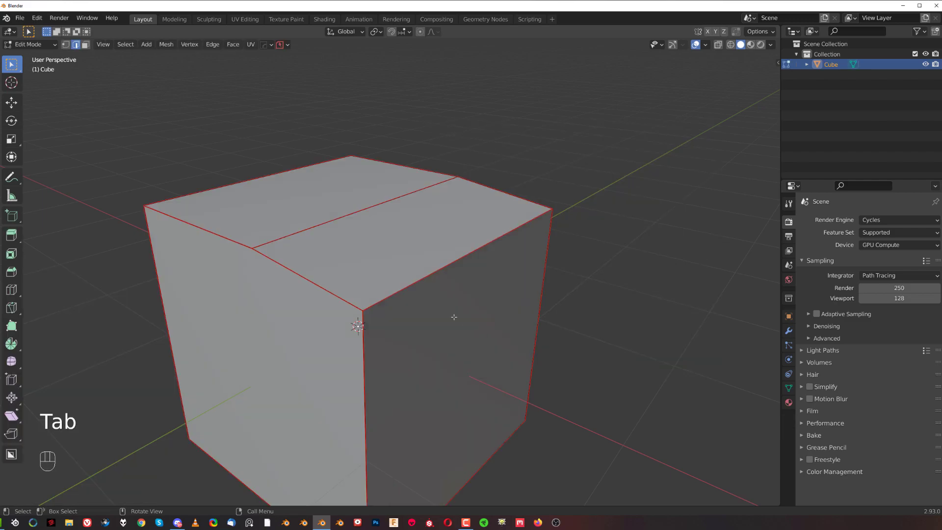
pyautogui.scroll(2, 267, 258)
pyautogui.scroll(-4, 317, 311)
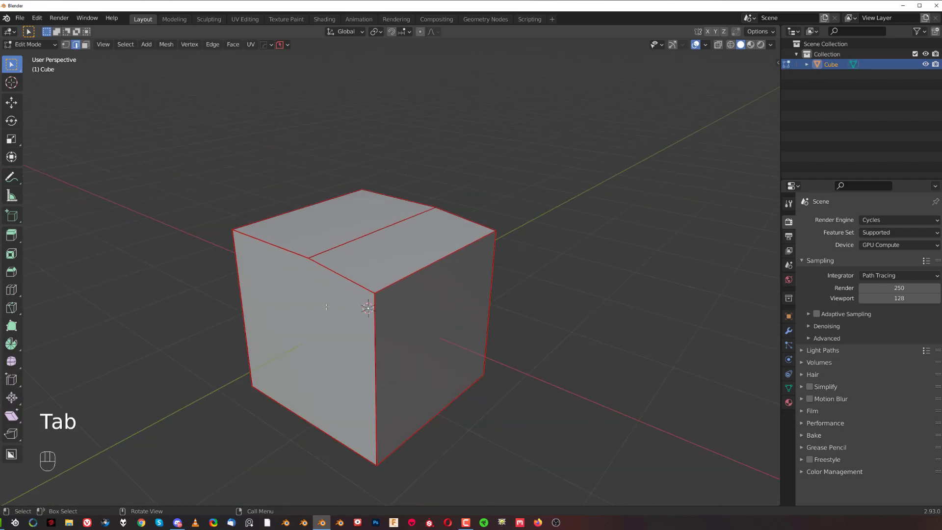
pyautogui.moveTo(370, 300); pyautogui.dragTo(381, 266, button='middle')
pyautogui.scroll(2, 414, 369)
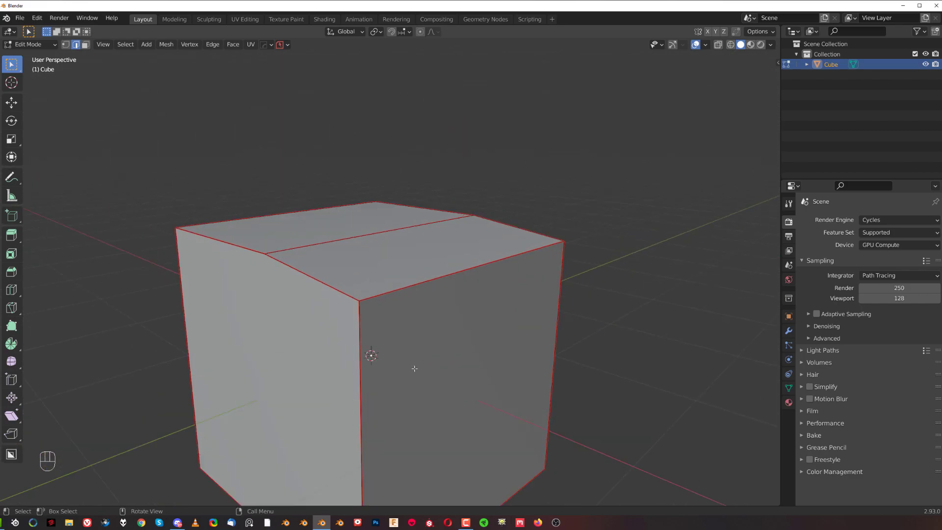
# Step: Return the cube to Object Mode and add a 30° HardOps bevel to it
pyautogui.press('Tab')
pyautogui.moveTo(511, 303); pyautogui.dragTo(489, 311, button='middle')
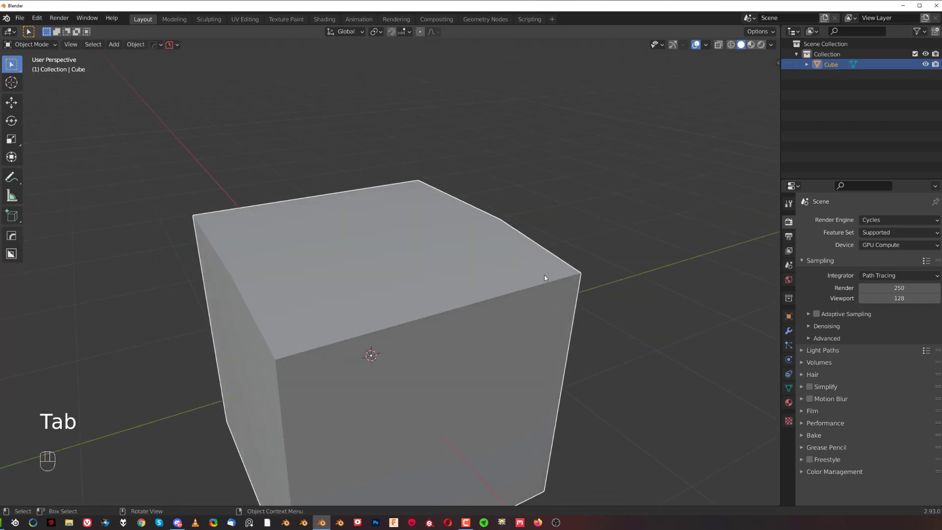
pyautogui.scroll(-2, 545, 279)
pyautogui.scroll(-2, 389, 326)
pyautogui.keyDown('shift'); pyautogui.moveTo(408, 298); pyautogui.dragTo(463, 253, button='middle'); pyautogui.keyUp('shift')
pyautogui.scroll(2, 475, 256)
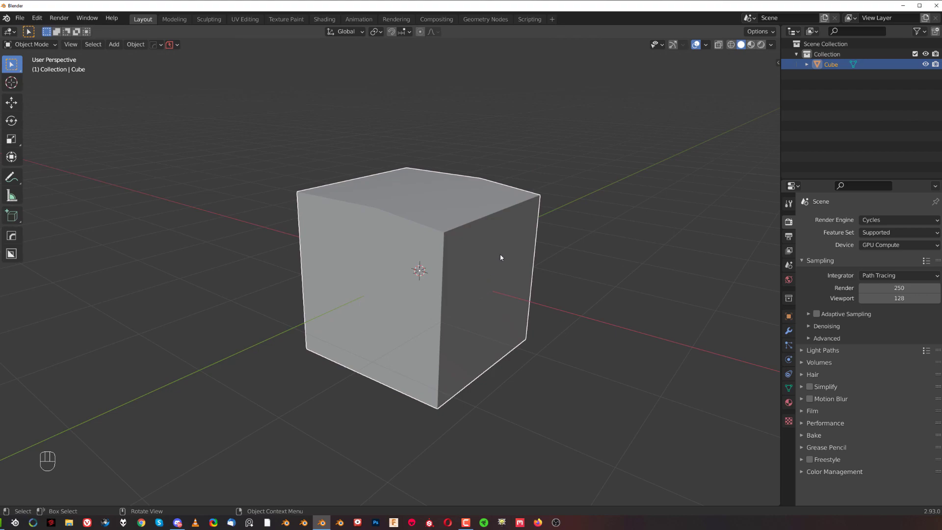
pyautogui.keyDown('shift'); pyautogui.moveTo(500, 257); pyautogui.dragTo(406, 288, button='middle'); pyautogui.keyUp('shift')
pyautogui.scroll(2, 406, 280)
pyautogui.press('q')
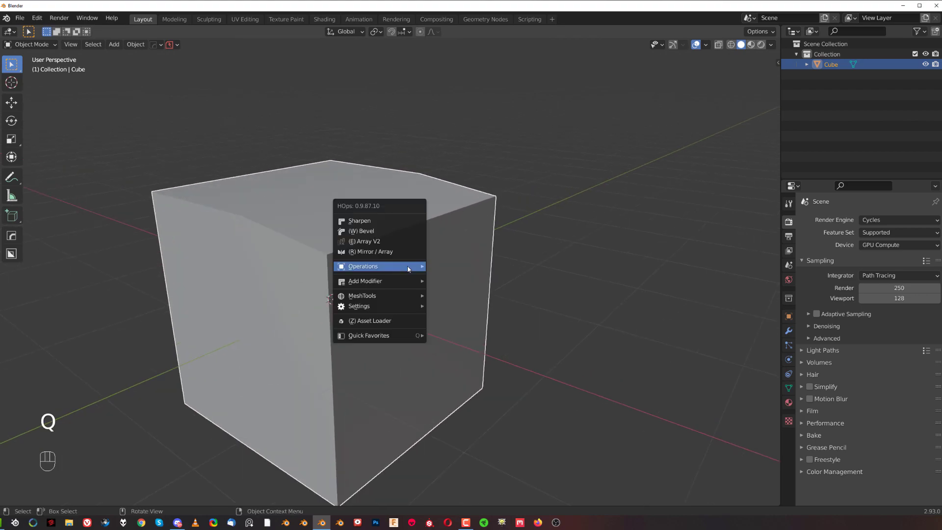
pyautogui.click(388, 231)
pyautogui.scroll(2, 378, 241)
pyautogui.click(382, 242)
pyautogui.scroll(-3, 413, 292)
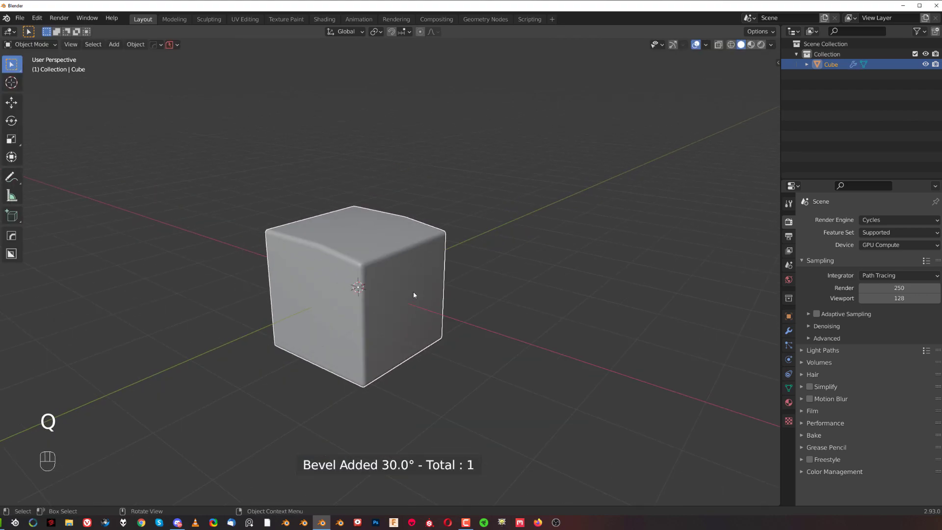
# Step: Duplicate the beveled cube twice, placing one copy beside it and the other above it
pyautogui.scroll(-2, 413, 294)
pyautogui.keyDown('shift'); pyautogui.moveTo(451, 269); pyautogui.dragTo(531, 246, button='middle'); pyautogui.keyUp('shift')
pyautogui.scroll(2, 410, 281)
pyautogui.moveTo(410, 251); pyautogui.dragTo(383, 300, button='middle')
pyautogui.hotkey('shift', 'd')
pyautogui.click(583, 277)
pyautogui.hotkey('shift', 'd')
pyautogui.click(398, 151)
# Step: Select all three cubes and divide their bevels with the HardOps Bevel Divider
pyautogui.keyDown('shift'); pyautogui.click(380, 303); pyautogui.keyUp('shift')
pyautogui.keyDown('shift'); pyautogui.click(441, 293); pyautogui.keyUp('shift')
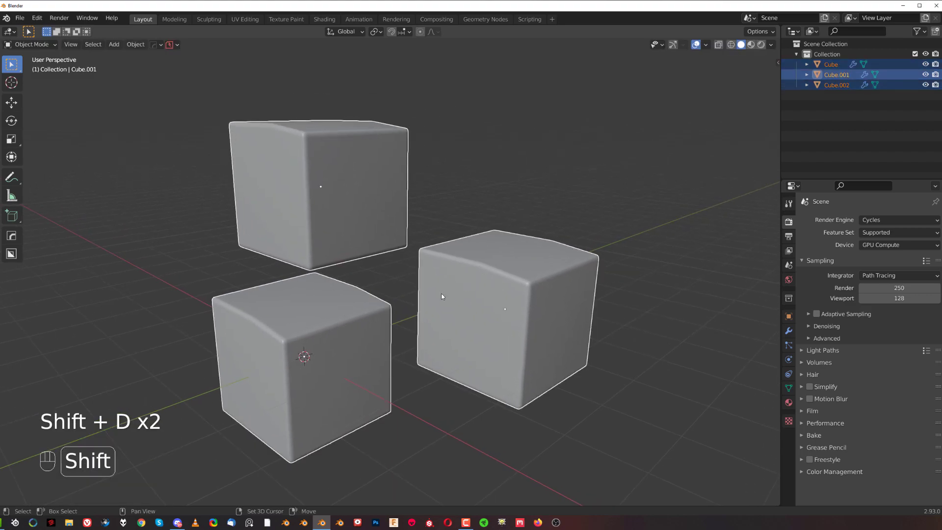
pyautogui.scroll(2, 478, 261)
pyautogui.press('q')
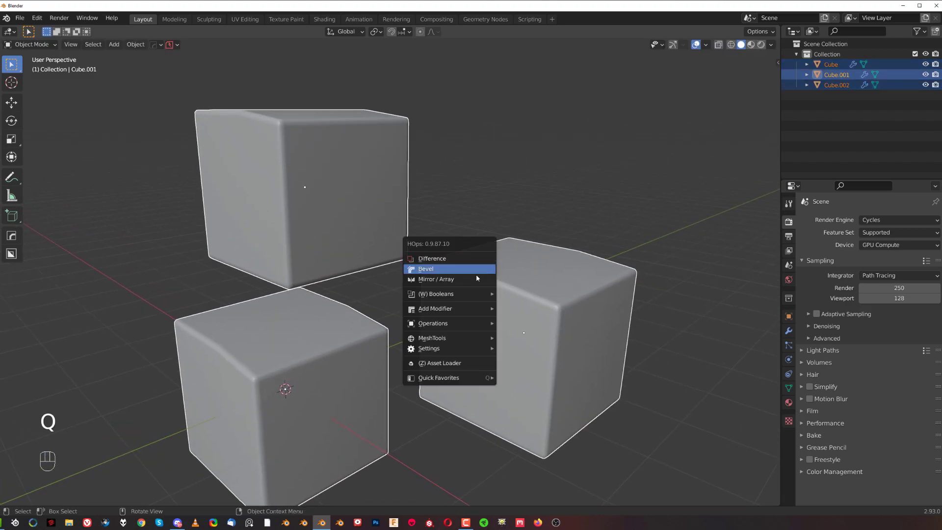
pyautogui.moveTo(475, 323)
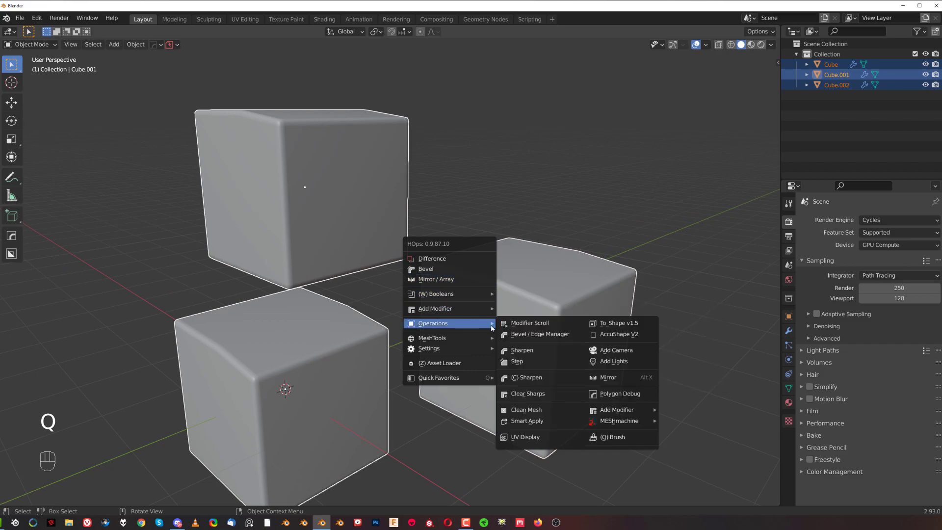
pyautogui.keyDown('ctrl'); pyautogui.click(529, 336); pyautogui.keyUp('ctrl')
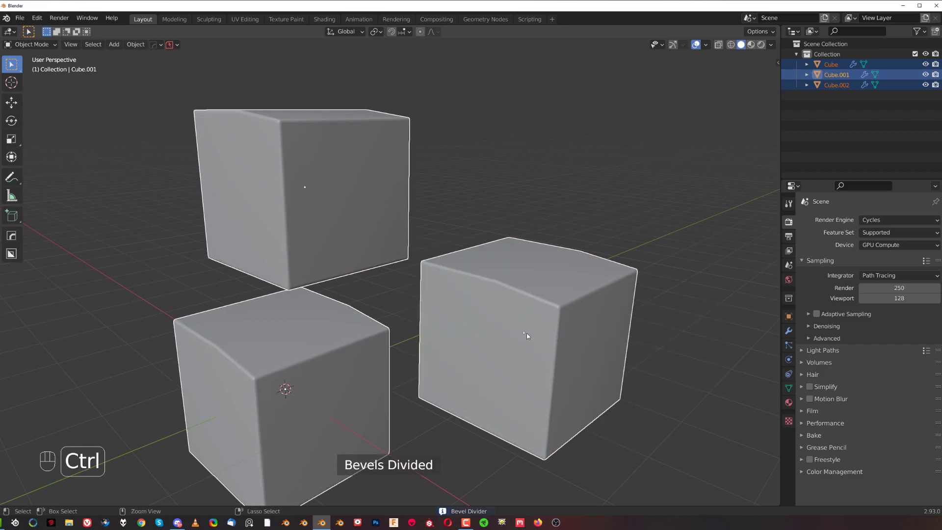
# Step: Apply the Bevel Divider to the three selected cubes once more to narrow their bevels further
pyautogui.press('q')
pyautogui.moveTo(528, 240)
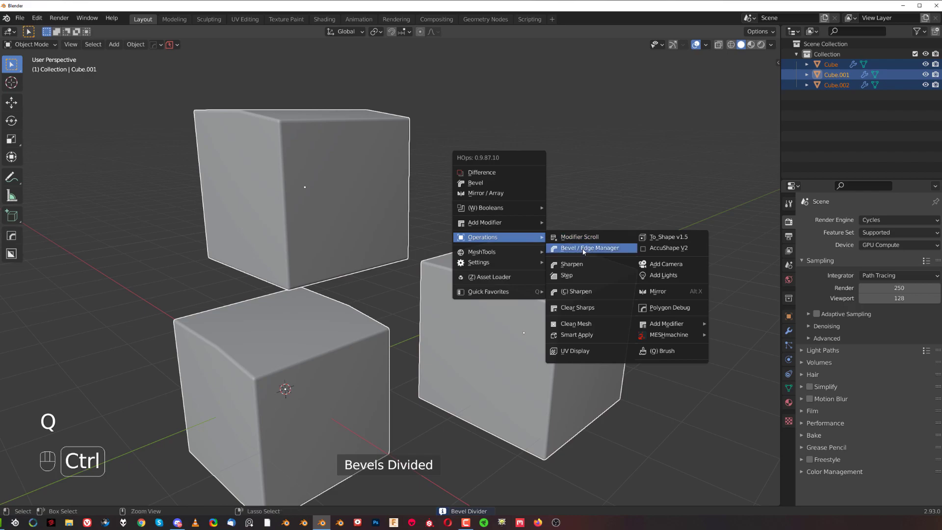
pyautogui.keyDown('ctrl'); pyautogui.click(584, 248); pyautogui.keyUp('ctrl')
pyautogui.scroll(-3, 436, 257)
pyautogui.moveTo(435, 256); pyautogui.dragTo(506, 212, button='middle')
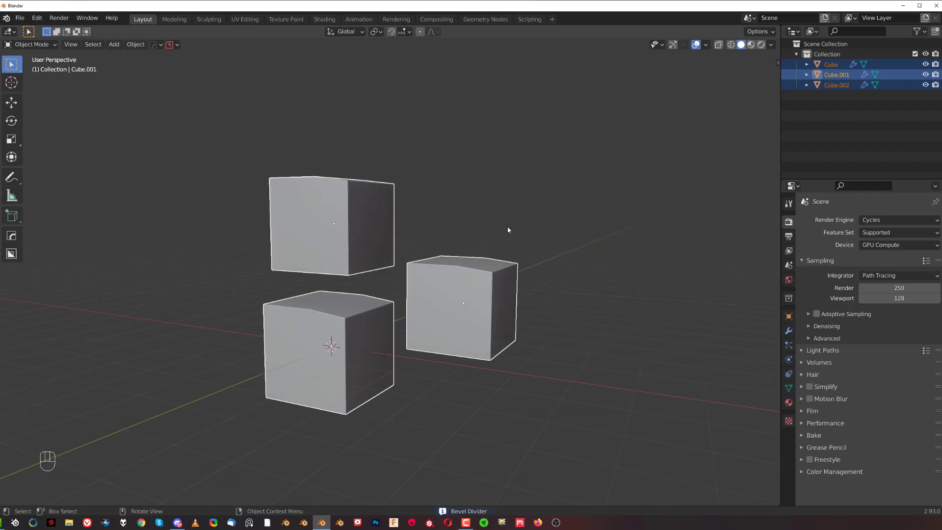